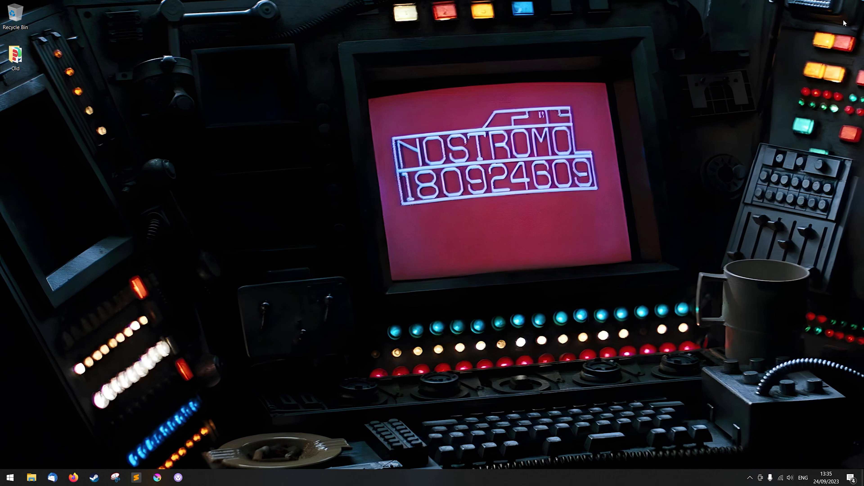
Step: Open Firefox, search for "virtualbox" and go to the official Oracle VM VirtualBox website
{"action": "left_click", "coordinate": [73, 475]}
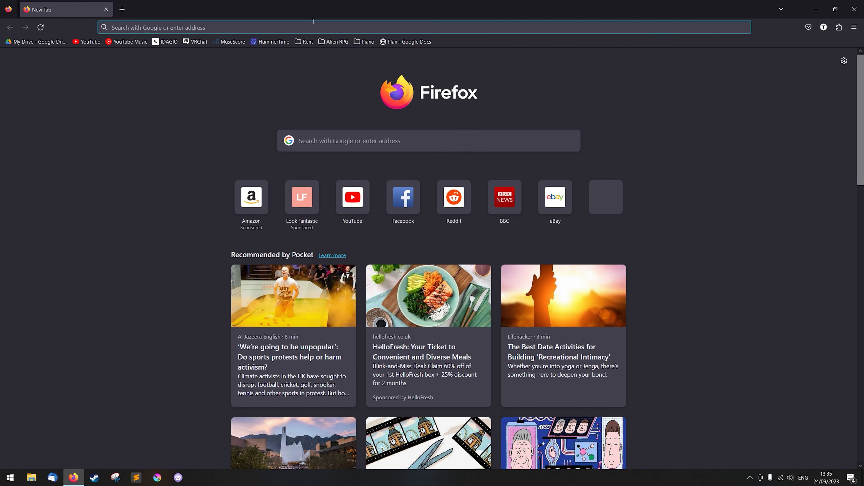
{"action": "left_click", "coordinate": [313, 21]}
{"action": "type", "text": "virtual"}
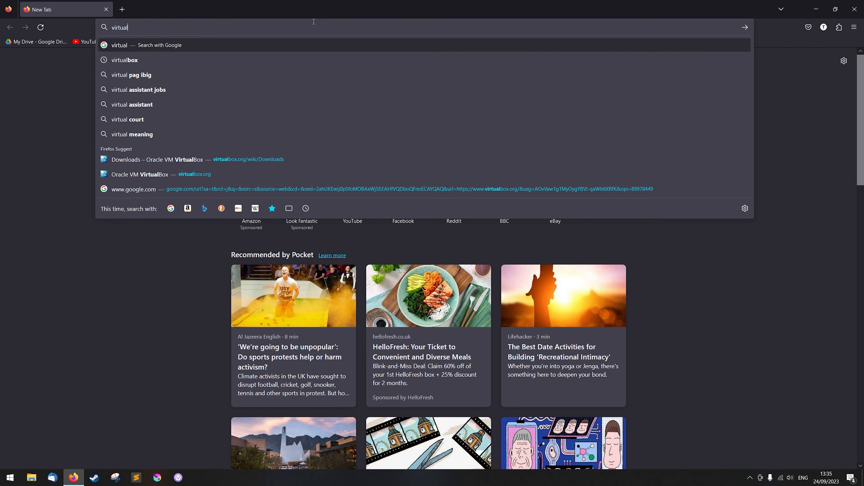
{"action": "key", "text": "Down"}
{"action": "key", "text": "Return"}
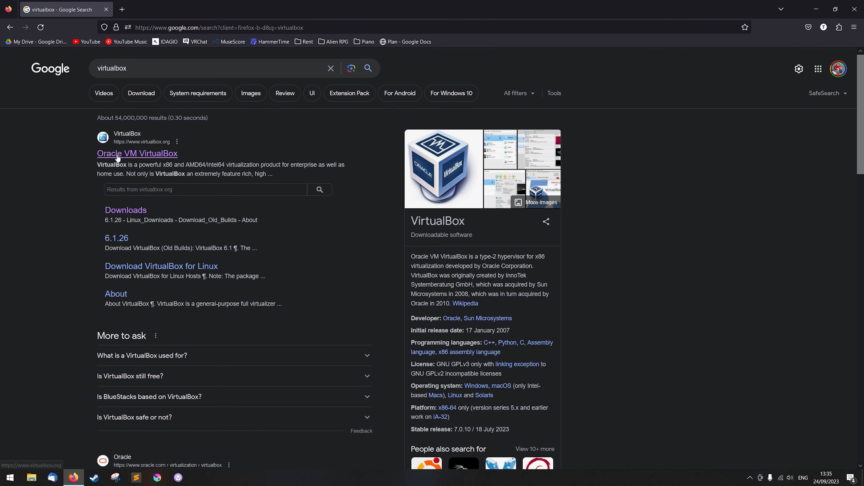
{"action": "left_click", "coordinate": [148, 157]}
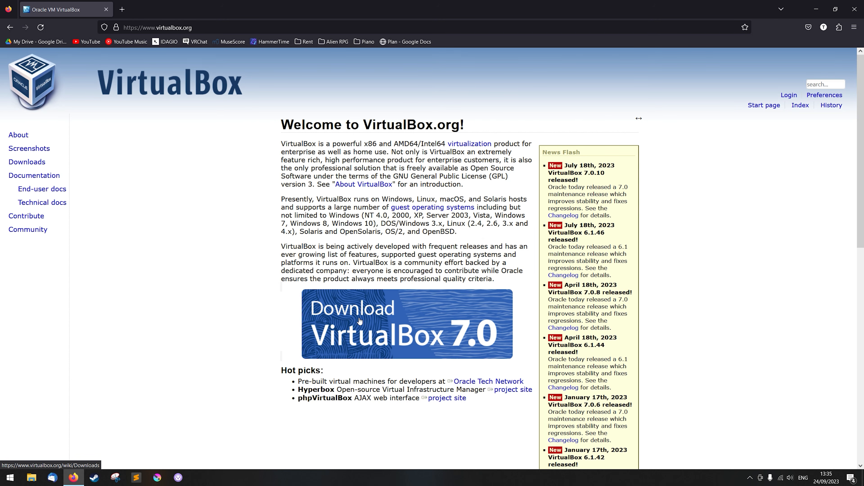
Step: Download the VirtualBox 7.0.10 platform package for Windows hosts from the VirtualBox downloads page
{"action": "left_click", "coordinate": [369, 320]}
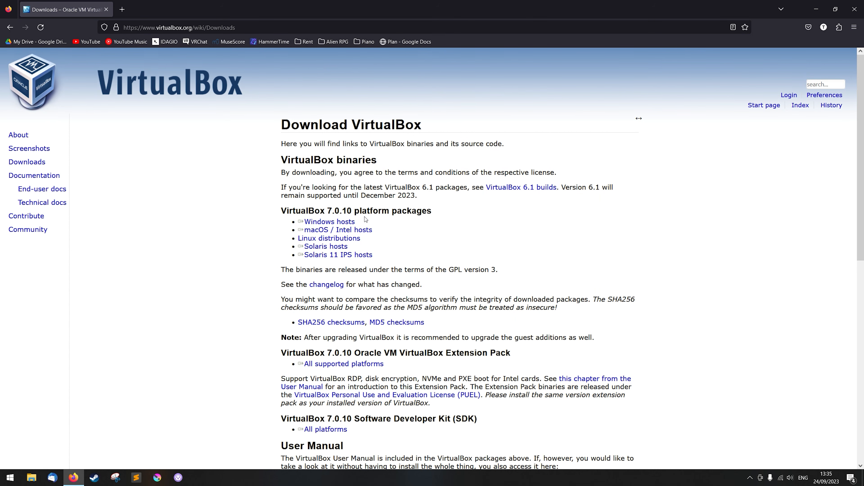
{"action": "left_click_drag", "start_coordinate": [369, 222], "coordinate": [326, 223]}
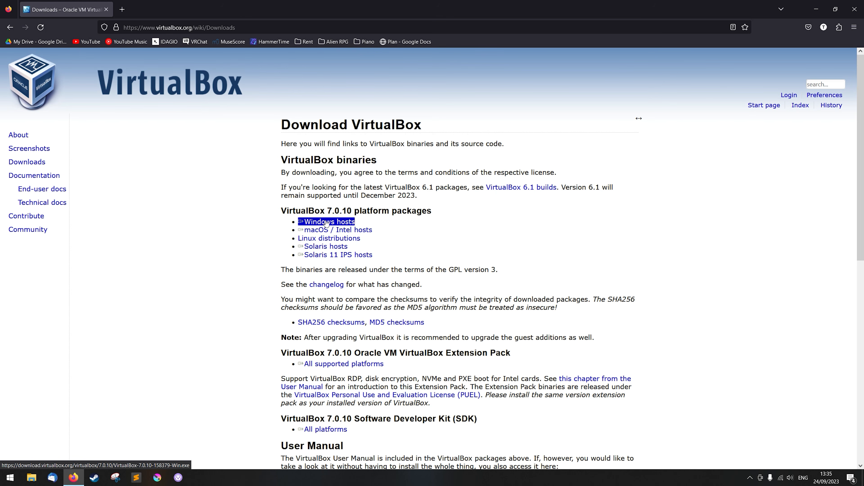
{"action": "mouse_move", "coordinate": [327, 223]}
{"action": "left_mouse_down"}
{"action": "mouse_move", "coordinate": [326, 240]}
{"action": "mouse_move", "coordinate": [339, 226]}
{"action": "mouse_move", "coordinate": [316, 241]}
{"action": "mouse_move", "coordinate": [332, 227]}
{"action": "left_mouse_up"}
{"action": "left_click_drag", "start_coordinate": [334, 223], "coordinate": [334, 223]}
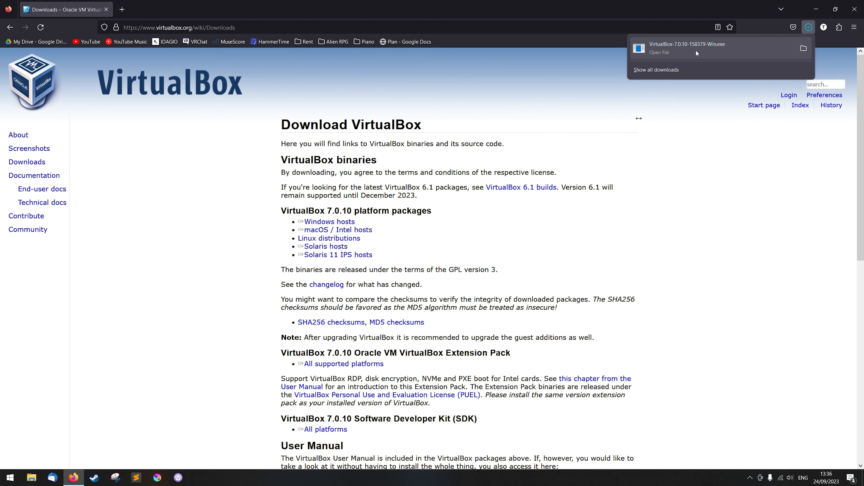
Step: Run the downloaded VirtualBox-7.0.10-158379-Win installer from its folder and allow it to make changes to the device
{"action": "left_click", "coordinate": [803, 50]}
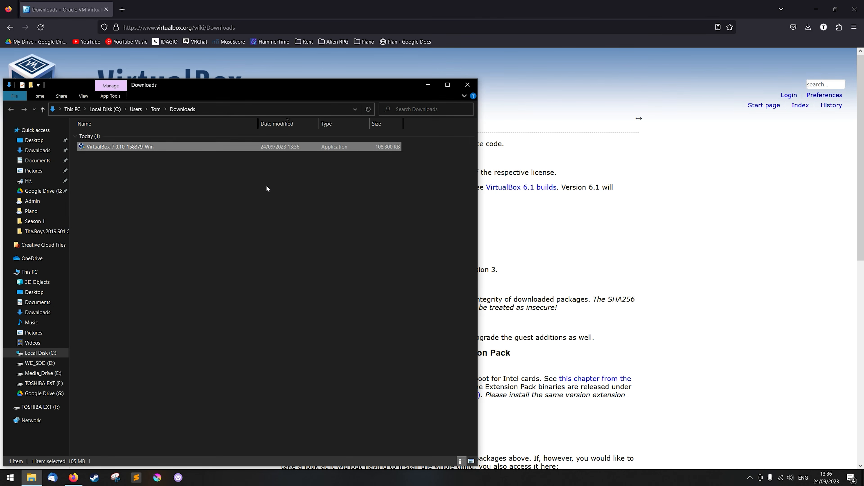
{"action": "double_click", "coordinate": [146, 147]}
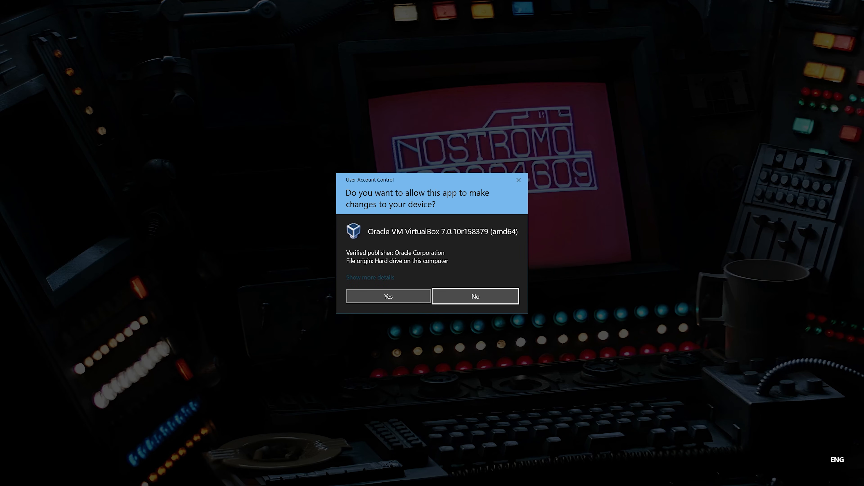
{"action": "left_click", "coordinate": [402, 296]}
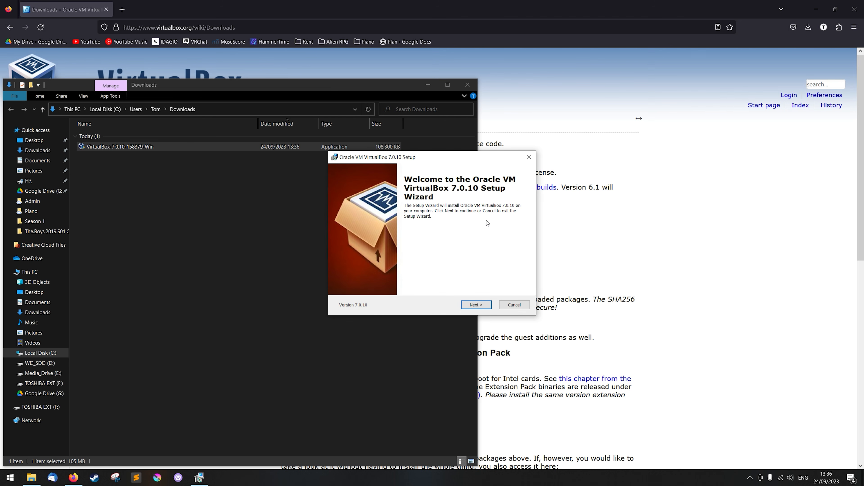
Step: Install VirtualBox 7.0.10 with the default features and location, accepting the network and Python warnings, and start it after installation
{"action": "left_click", "coordinate": [477, 305]}
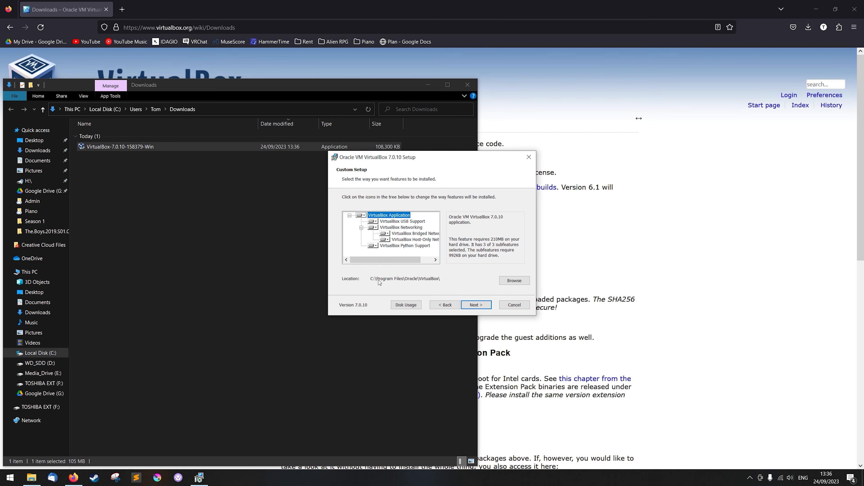
{"action": "left_click", "coordinate": [476, 305]}
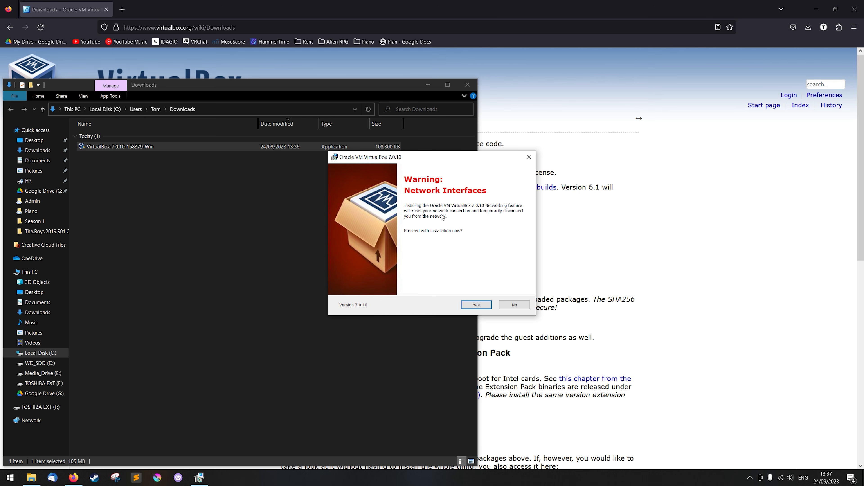
{"action": "left_click", "coordinate": [480, 307]}
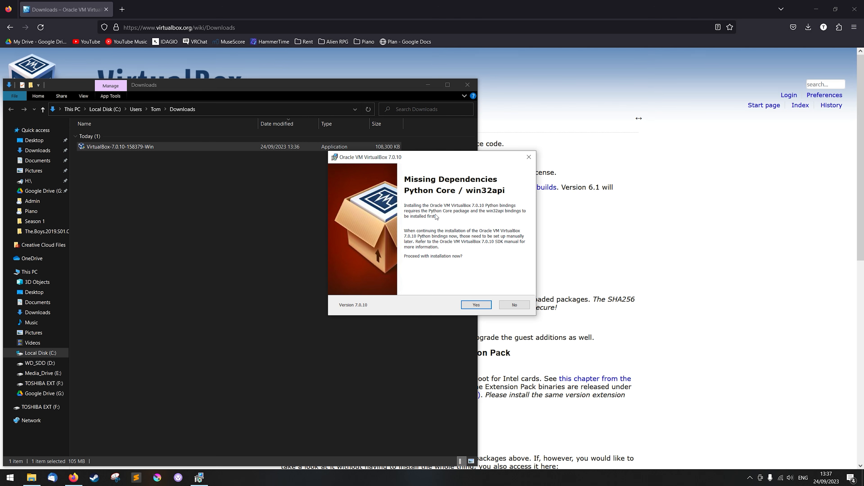
{"action": "left_click", "coordinate": [477, 303]}
{"action": "left_click", "coordinate": [477, 304]}
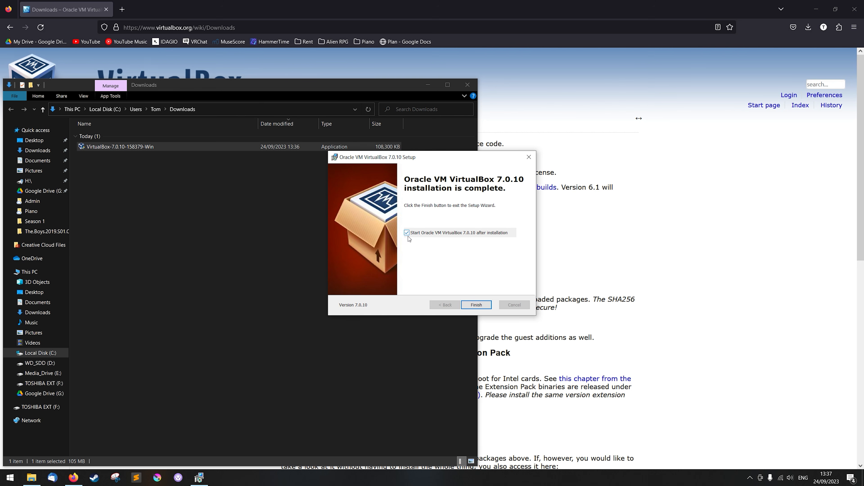
{"action": "left_click", "coordinate": [477, 305]}
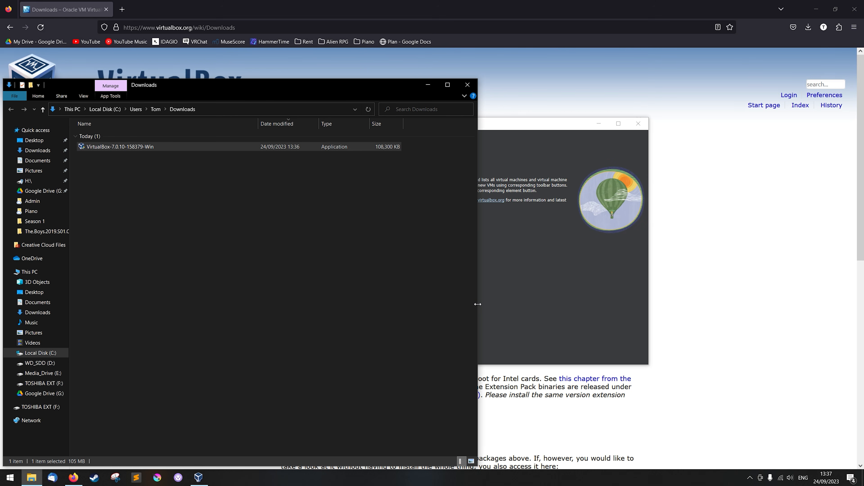
Step: Close the Downloads folder window and minimise Firefox and VirtualBox Manager to clear the desktop
{"action": "left_click", "coordinate": [468, 83]}
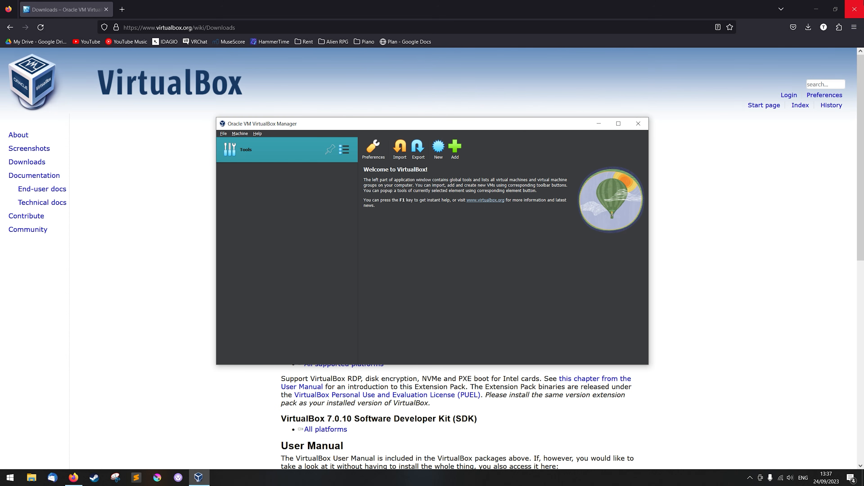
{"action": "left_click", "coordinate": [815, 8]}
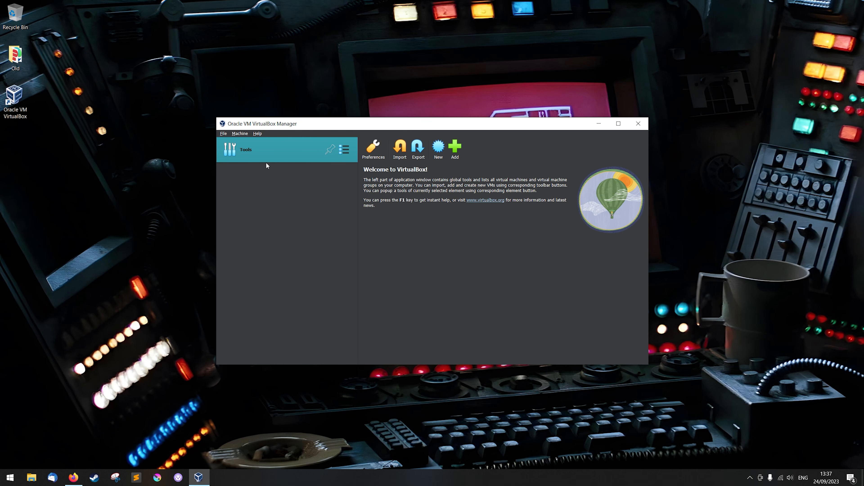
{"action": "left_click", "coordinate": [600, 128]}
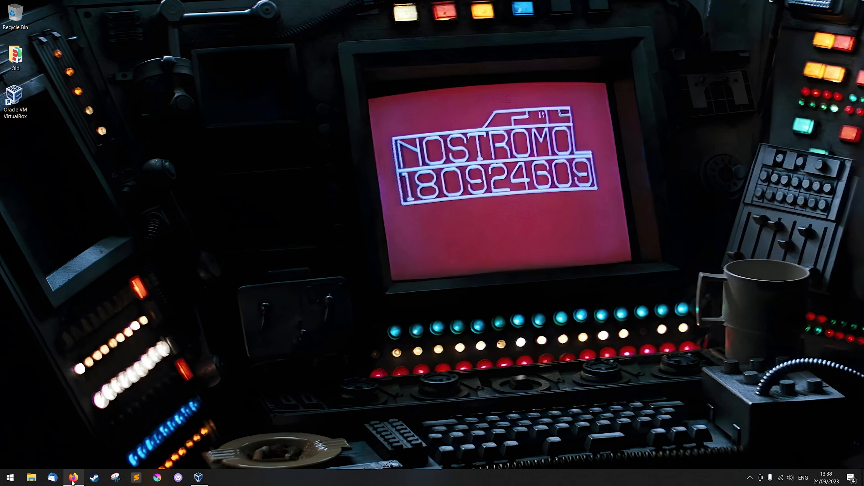
Step: Switch to Firefox, search for "kali linux" and open the official Get Kali download page
{"action": "left_click", "coordinate": [73, 478]}
{"action": "left_click", "coordinate": [197, 27]}
{"action": "type", "text": "kali linux"}
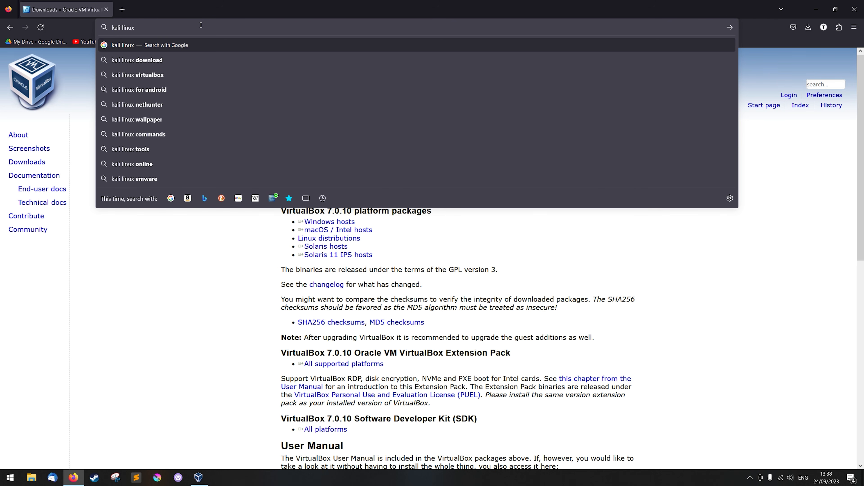
{"action": "key", "text": "Return"}
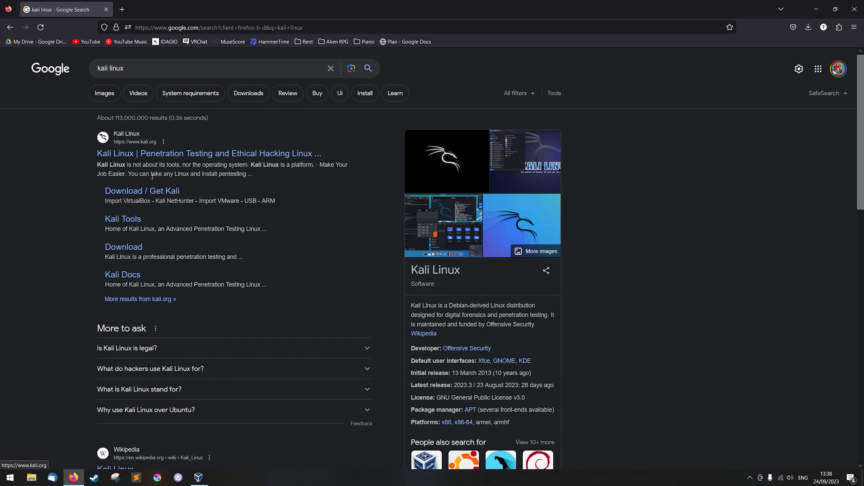
{"action": "left_click", "coordinate": [145, 192]}
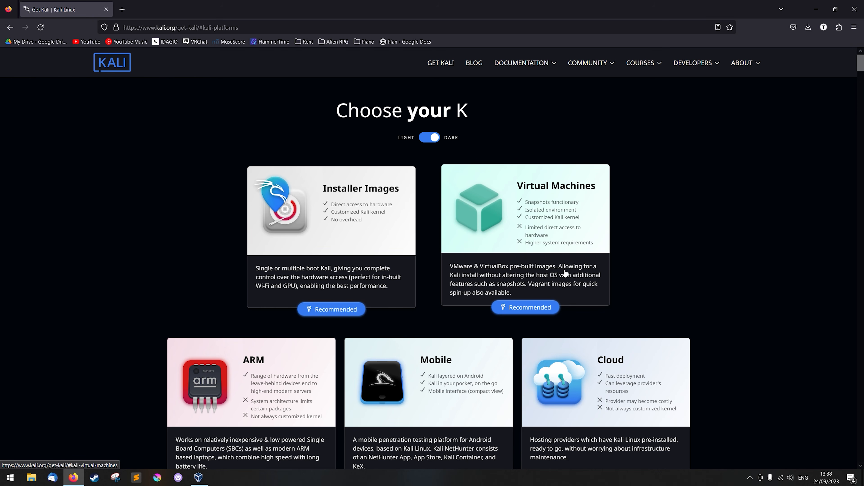
Step: Download the 64-bit pre-built Kali Linux virtual machine for VirtualBox and show the downloaded archive in its folder
{"action": "left_click", "coordinate": [503, 273]}
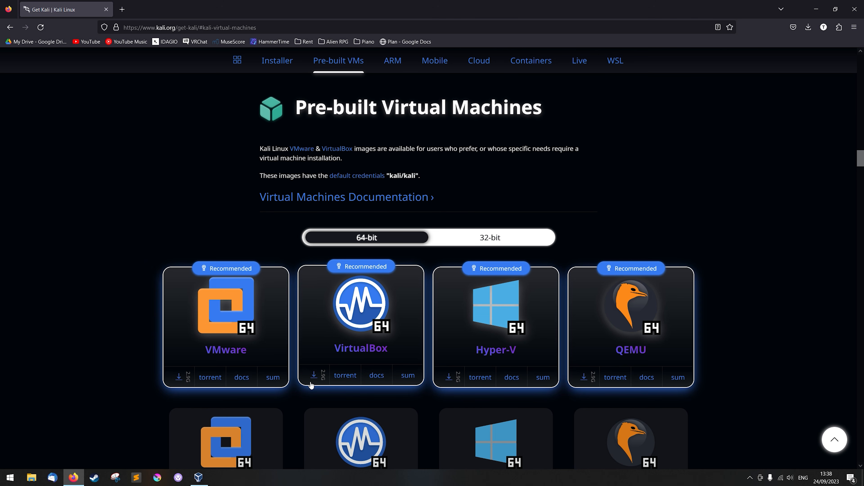
{"action": "left_click", "coordinate": [313, 376]}
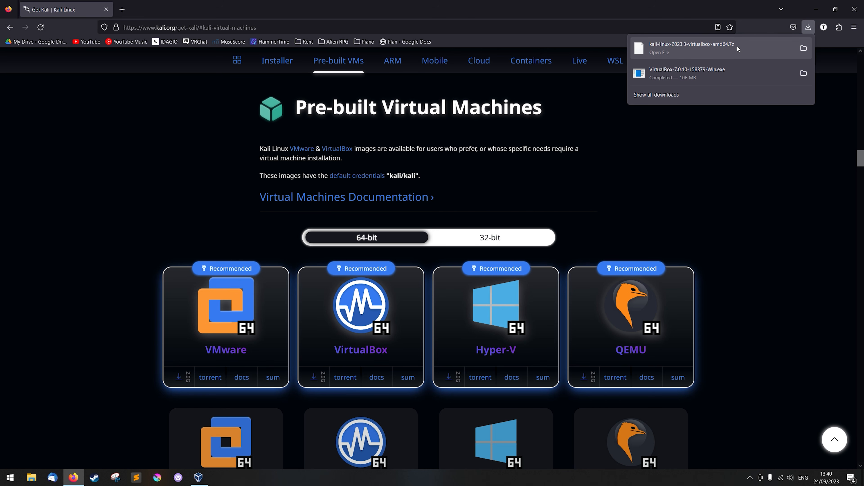
{"action": "left_click", "coordinate": [803, 48]}
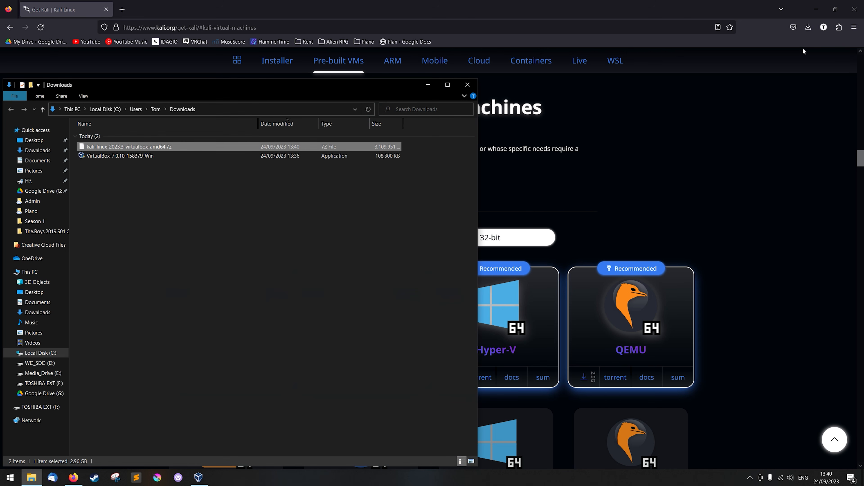
{"action": "left_click", "coordinate": [229, 267]}
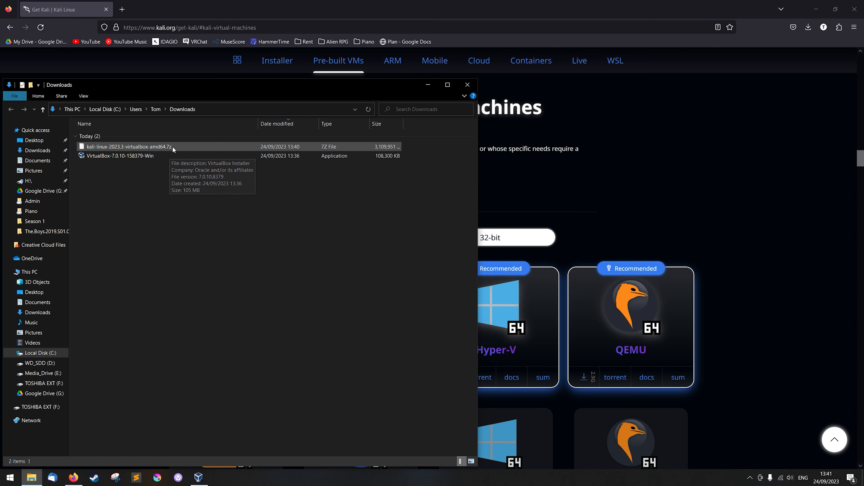
{"action": "mouse_move", "coordinate": [172, 146]}
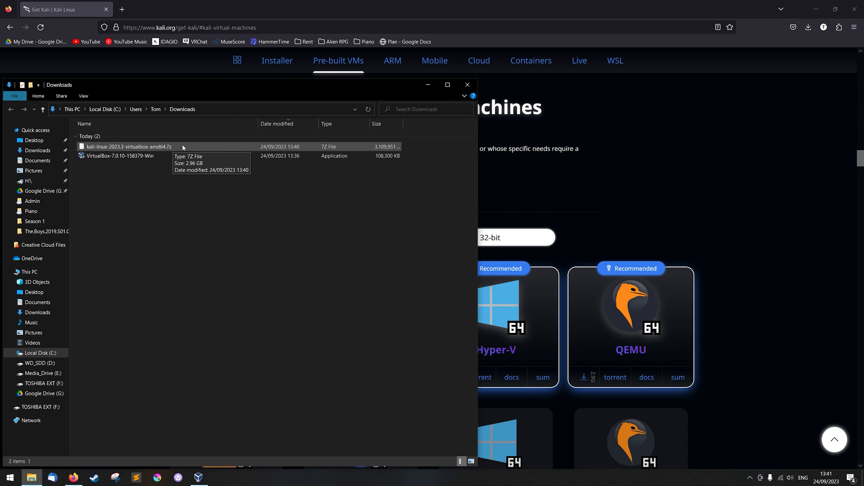
Step: Search for "7zip" in a new Firefox tab and open the download page of the official 7-Zip site
{"action": "left_click", "coordinate": [122, 9]}
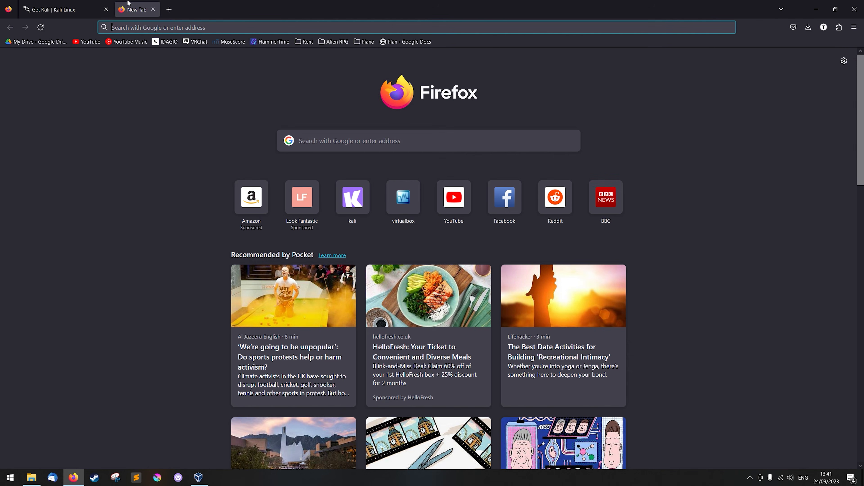
{"action": "left_click", "coordinate": [146, 22]}
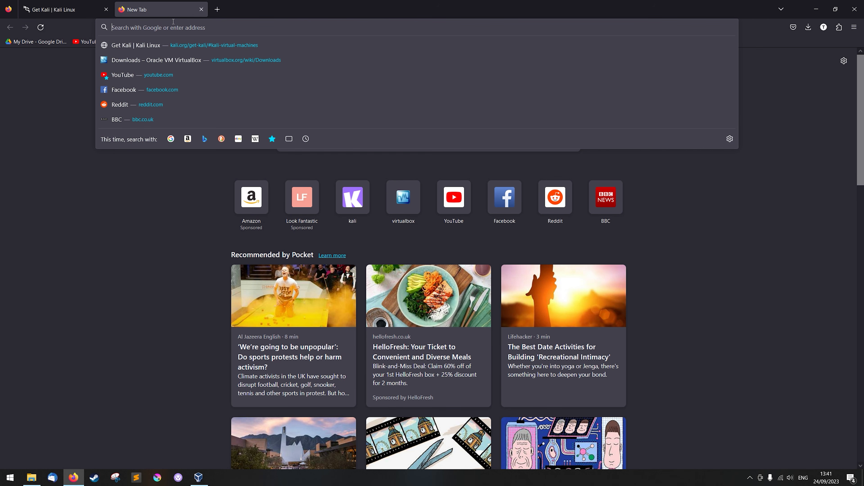
{"action": "type", "text": "7"}
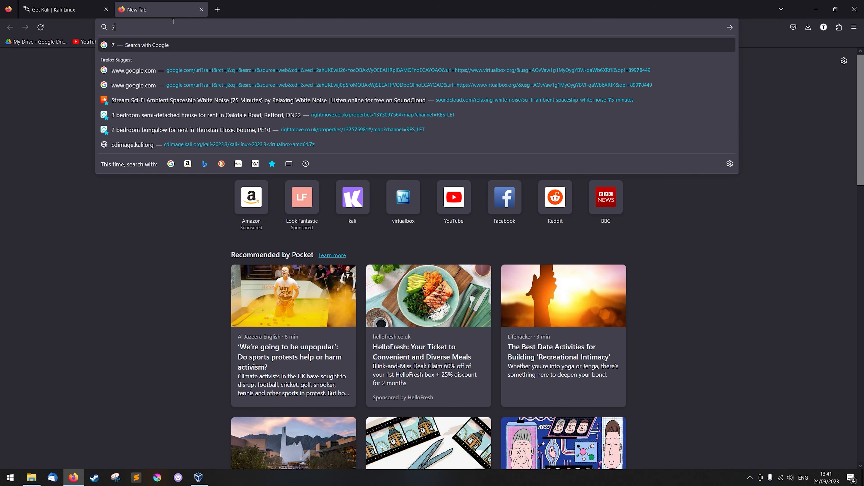
{"action": "type", "text": "zip"}
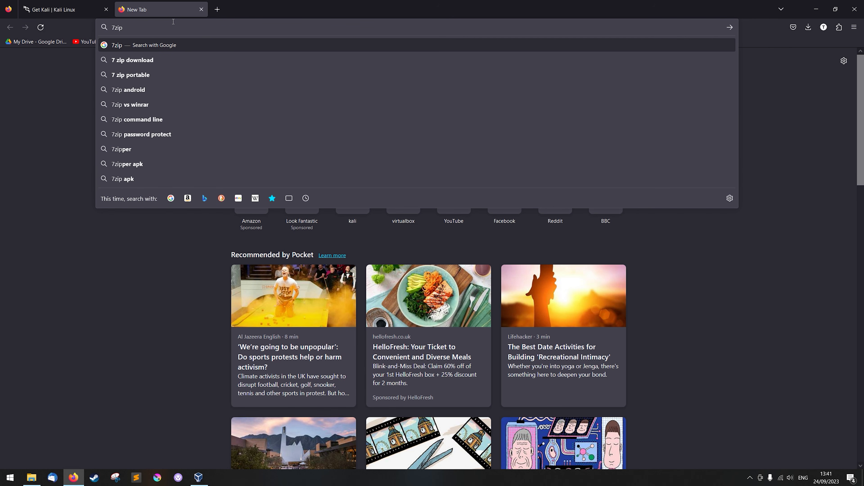
{"action": "key", "text": "Return"}
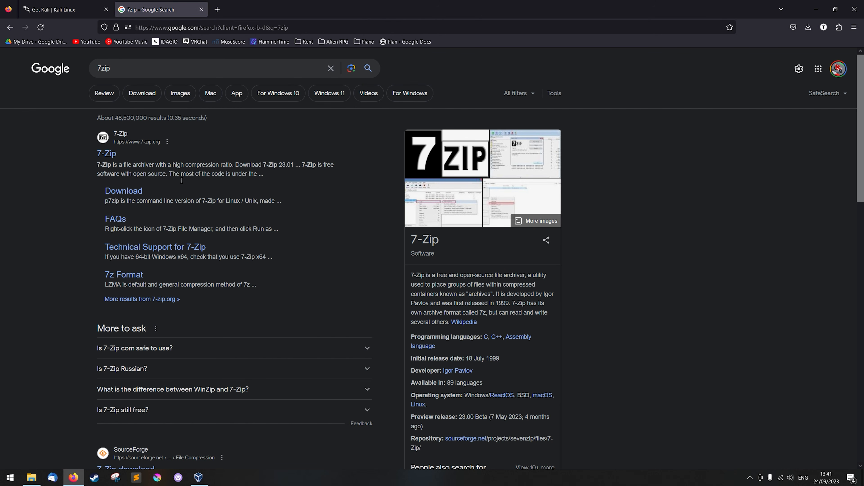
{"action": "left_click", "coordinate": [126, 192]}
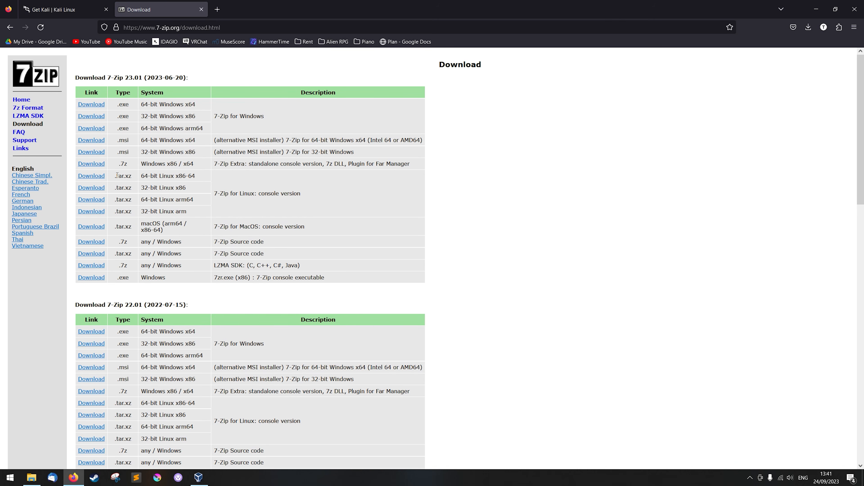
Step: Download the 64-bit Windows x64 .exe installer of 7-Zip 23.01 and install it in the default destination folder
{"action": "left_click", "coordinate": [86, 107]}
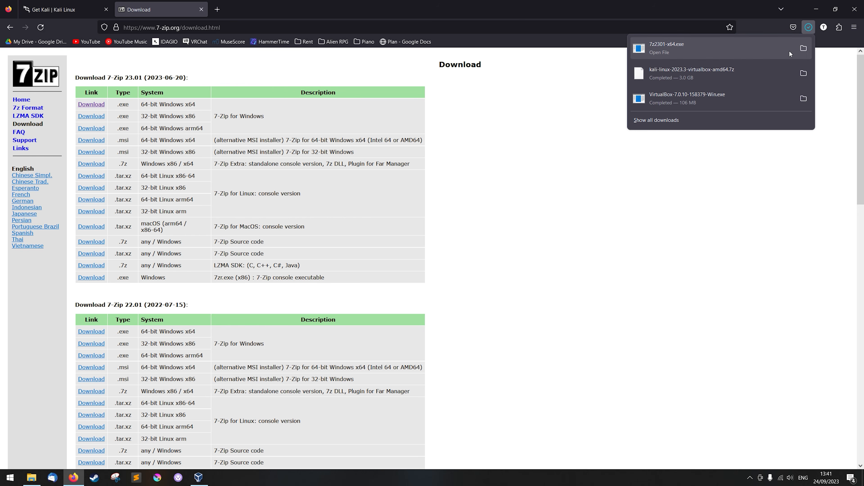
{"action": "left_click", "coordinate": [806, 47]}
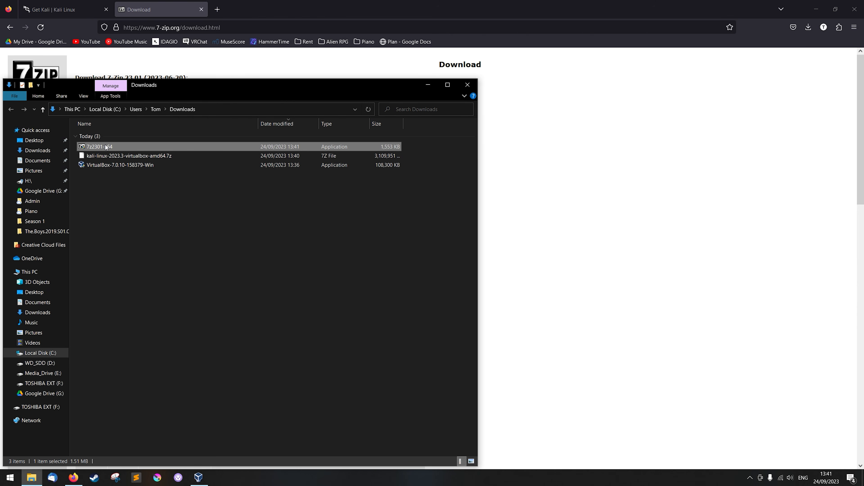
{"action": "double_click", "coordinate": [147, 147]}
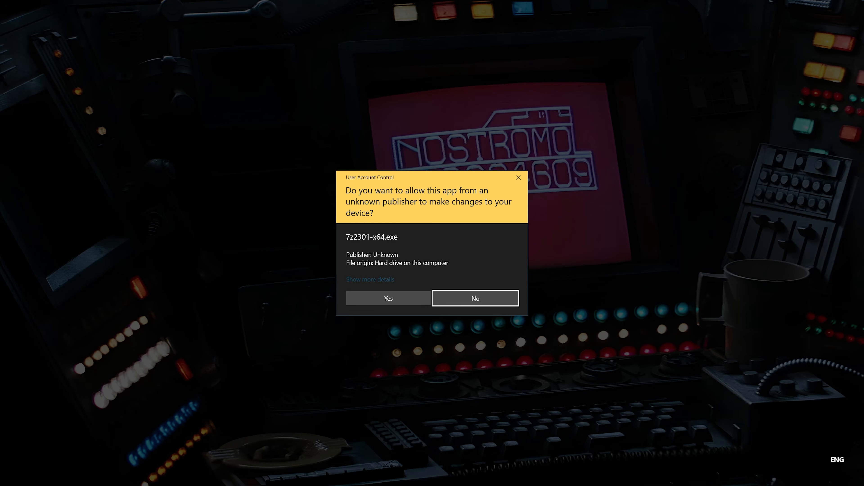
{"action": "left_click", "coordinate": [389, 298]}
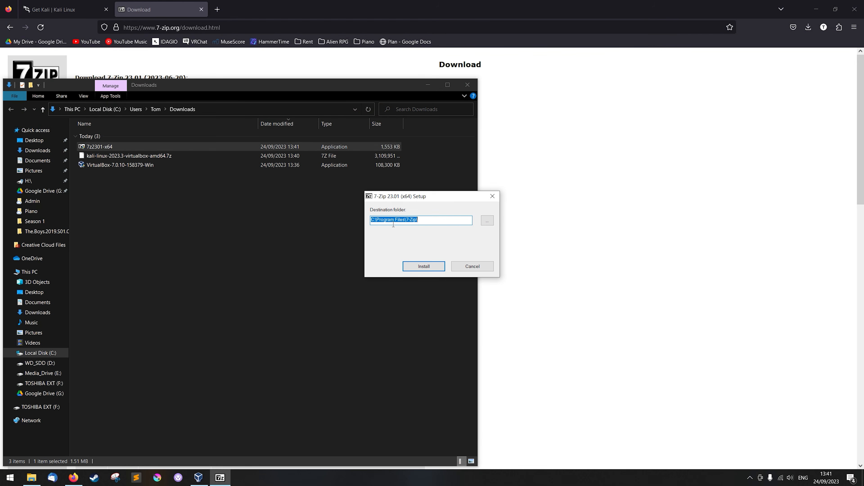
{"action": "left_click", "coordinate": [421, 267]}
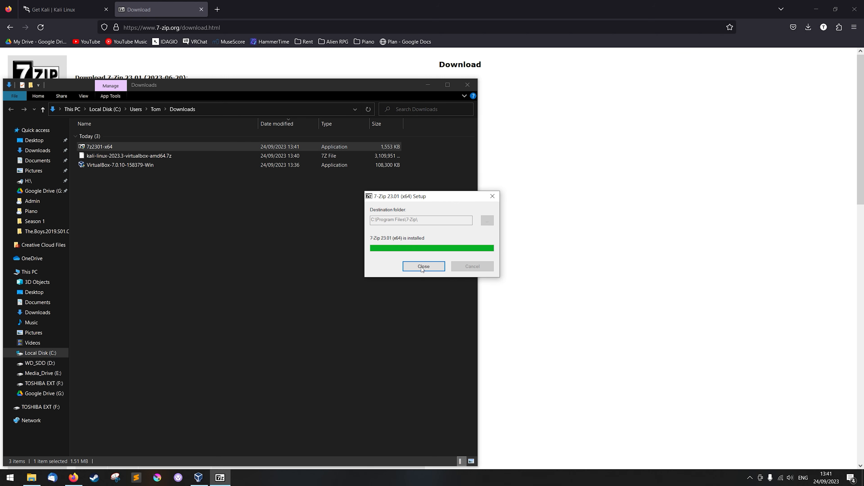
{"action": "left_click", "coordinate": [423, 266]}
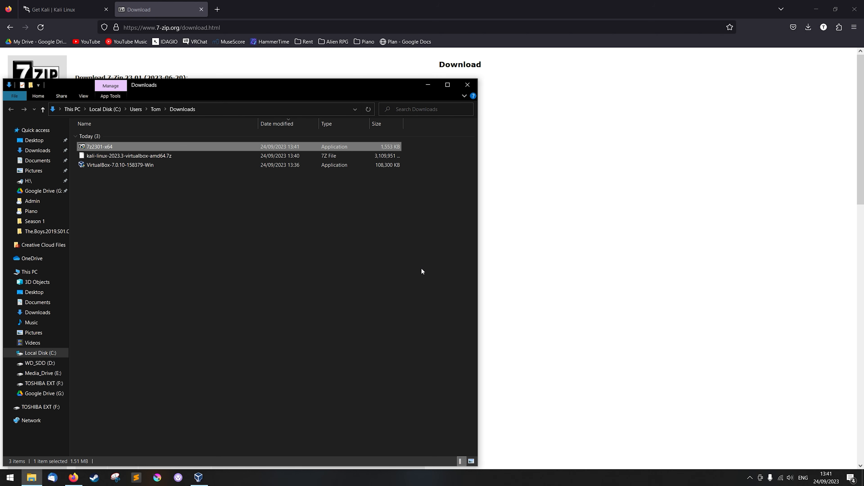
Step: Launch 7-Zip File Manager, place its window beside the Downloads folder, and try Extract without a selected file
{"action": "left_click", "coordinate": [136, 268]}
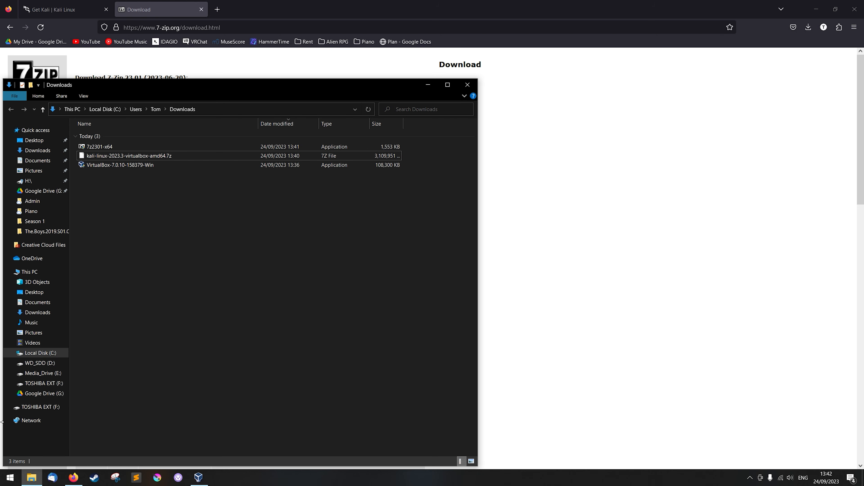
{"action": "left_click", "coordinate": [9, 477]}
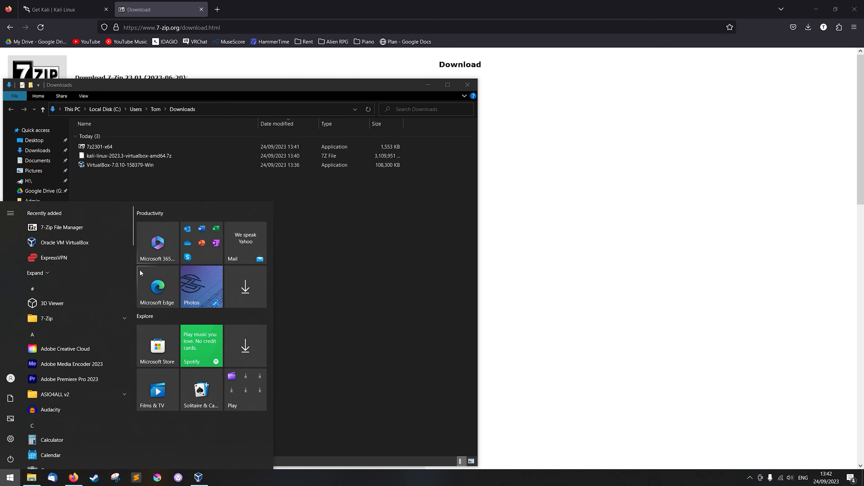
{"action": "left_click", "coordinate": [103, 226]}
{"action": "left_click_drag", "start_coordinate": [151, 39], "coordinate": [453, 99]}
{"action": "left_click", "coordinate": [364, 124]}
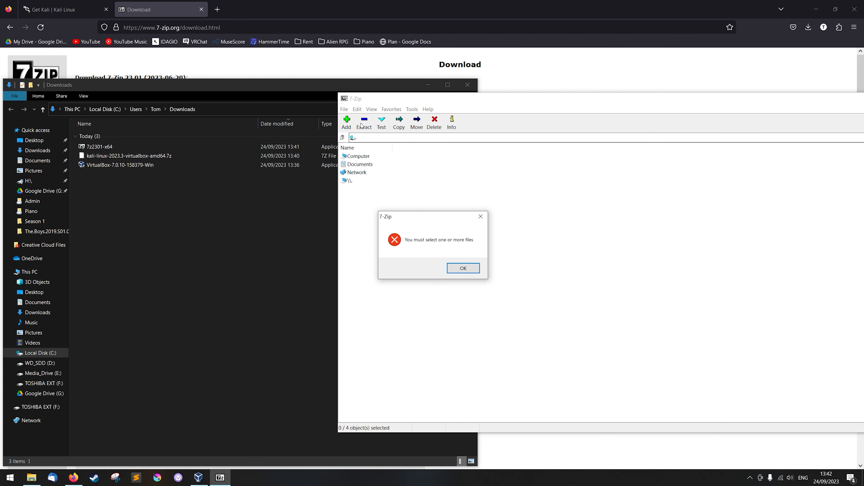
{"action": "left_click", "coordinate": [466, 270]}
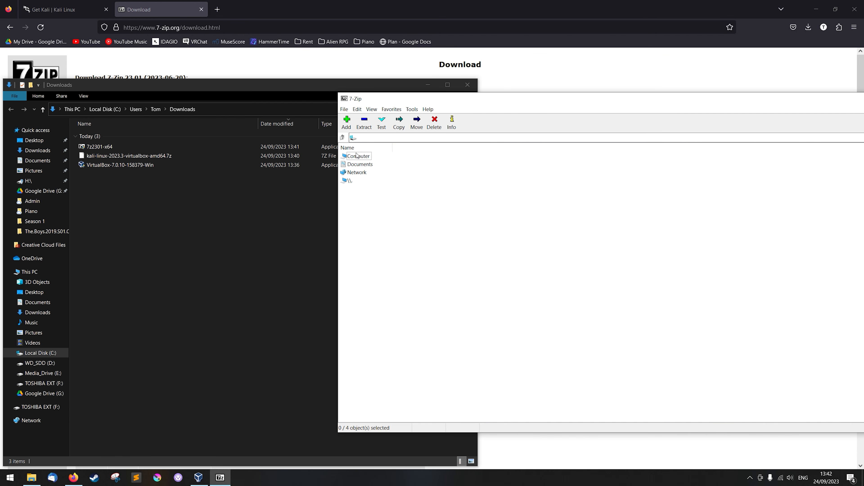
Step: Browse in 7-Zip from Computer through drive C: and the user's profile to the Downloads folder
{"action": "left_click", "coordinate": [344, 109]}
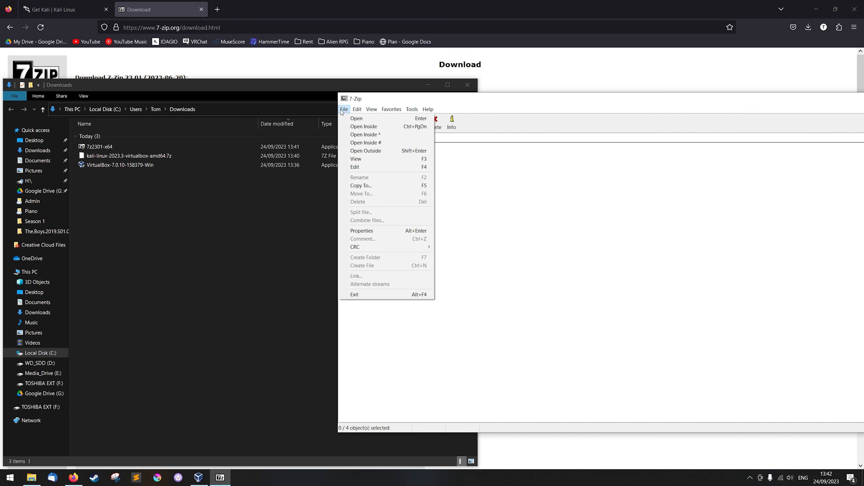
{"action": "left_click", "coordinate": [358, 119]}
{"action": "double_click", "coordinate": [357, 157]}
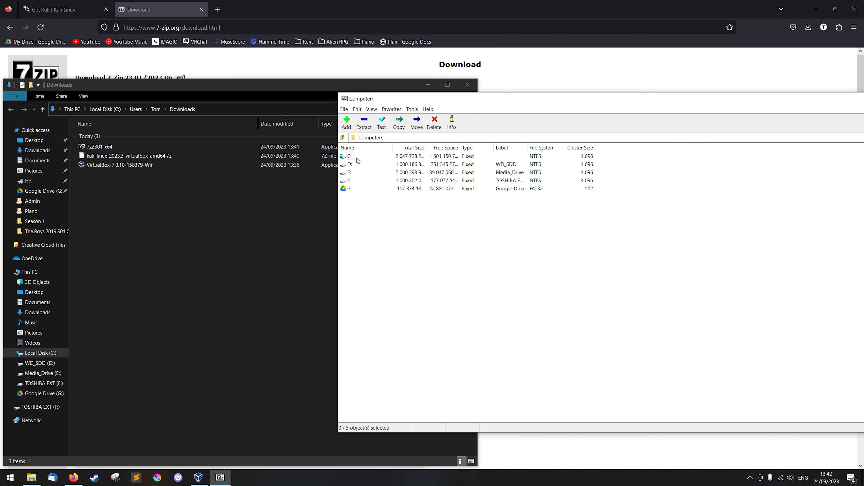
{"action": "double_click", "coordinate": [352, 156]}
{"action": "double_click", "coordinate": [356, 253]}
{"action": "double_click", "coordinate": [353, 190]}
{"action": "scroll", "coordinate": [386, 230], "scroll_direction": "down", "scroll_amount": 1}
{"action": "double_click", "coordinate": [365, 220]}
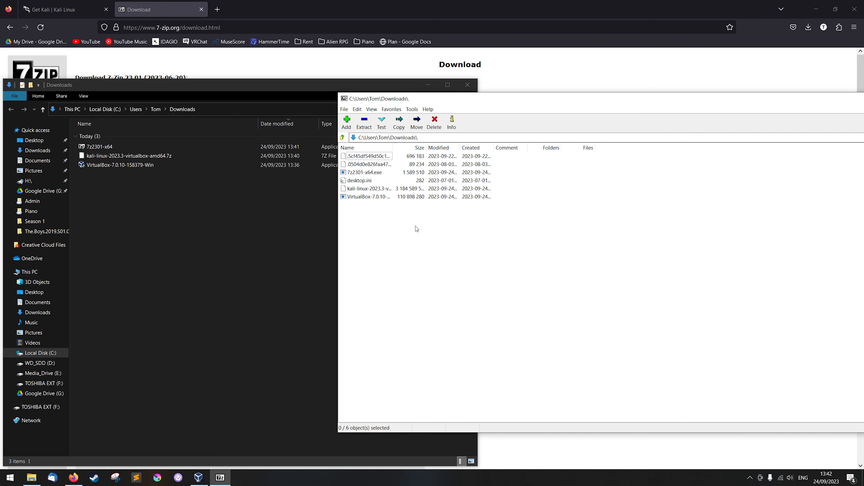
Step: Extract kali-linux-2023.3-virtualbox-amd64.7z into its own subfolder in Downloads with the default options, and close 7-Zip
{"action": "left_click_drag", "start_coordinate": [393, 149], "coordinate": [509, 149]}
{"action": "left_click", "coordinate": [393, 190]}
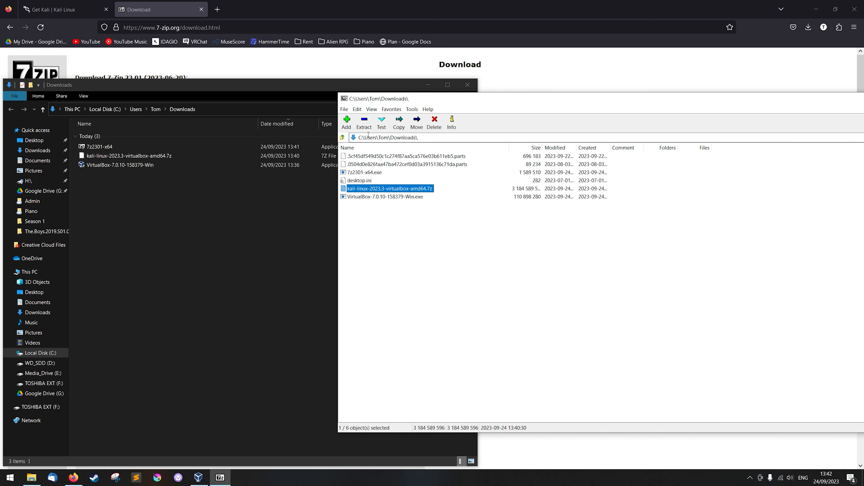
{"action": "left_click", "coordinate": [365, 123]}
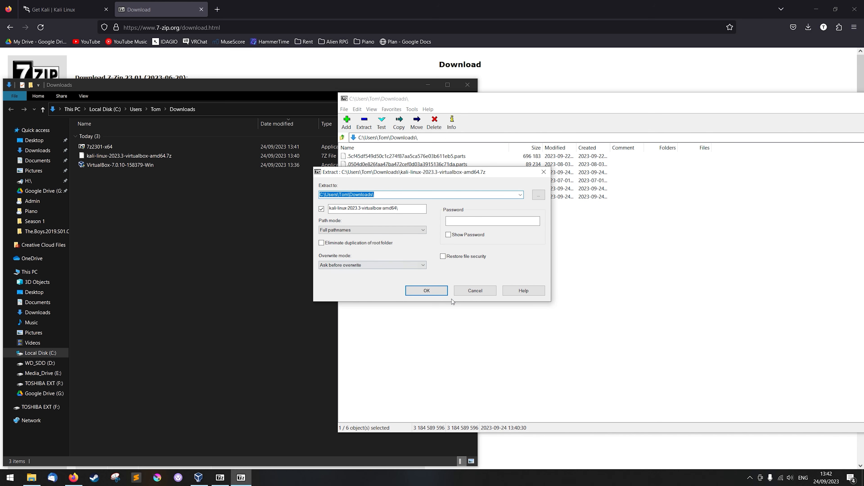
{"action": "left_click", "coordinate": [435, 293]}
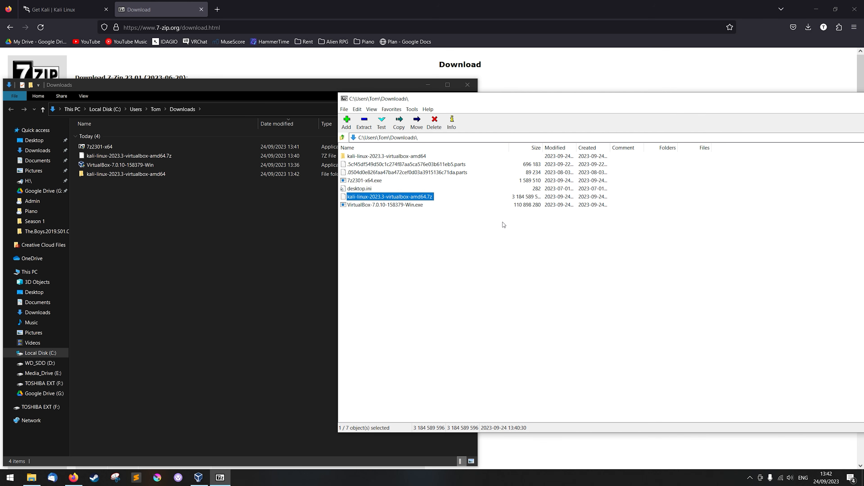
{"action": "left_click_drag", "start_coordinate": [594, 97], "coordinate": [354, 123]}
{"action": "left_click", "coordinate": [730, 125]}
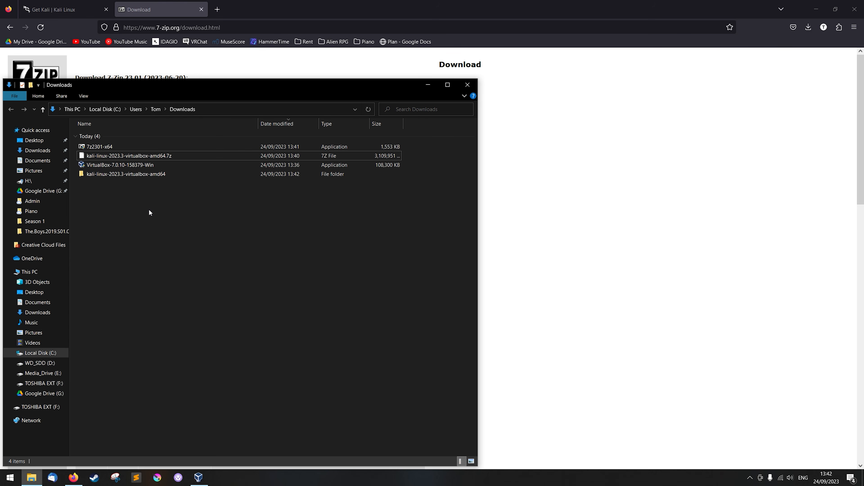
Step: Open the nested kali-linux-2023.3-virtualbox-amd64 folder that holds the virtual machine files, and close Firefox
{"action": "double_click", "coordinate": [108, 174]}
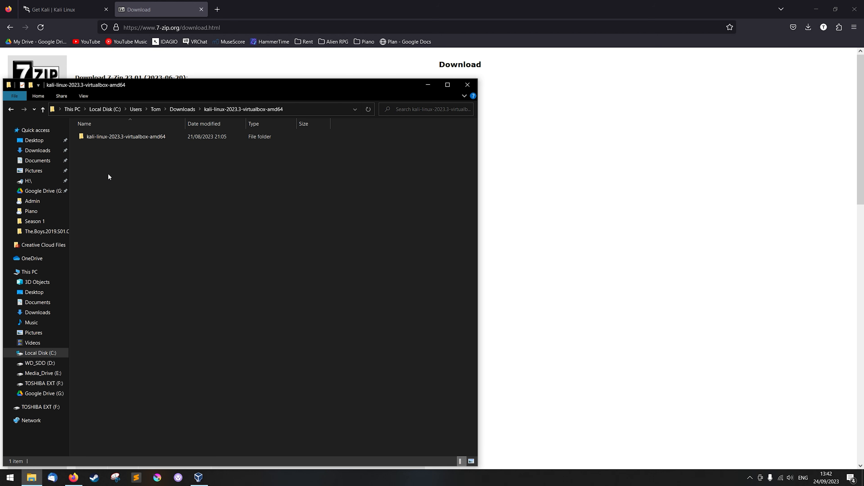
{"action": "double_click", "coordinate": [134, 136]}
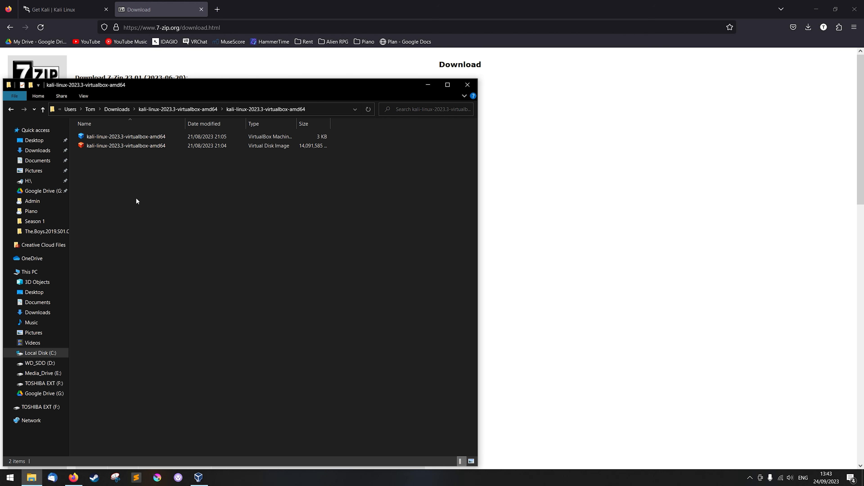
{"action": "left_click", "coordinate": [856, 8]}
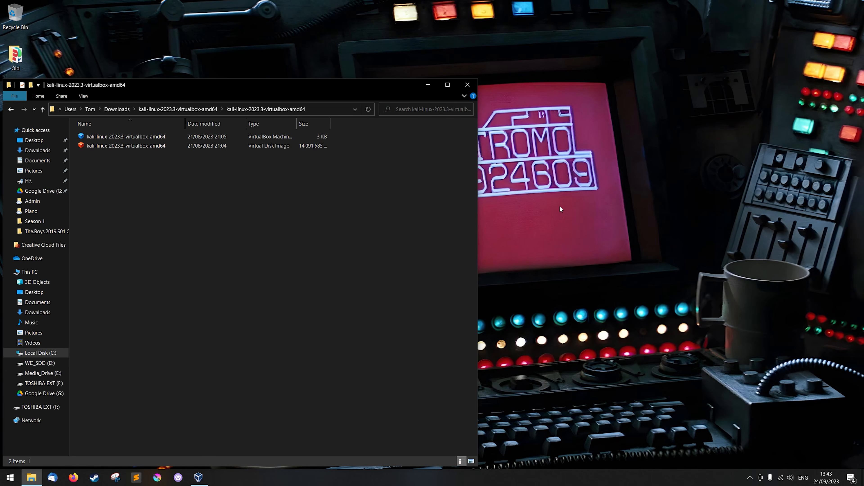
Step: Switch to VirtualBox Manager and arrange it in front of the extracted Kali folder window
{"action": "left_click", "coordinate": [198, 478]}
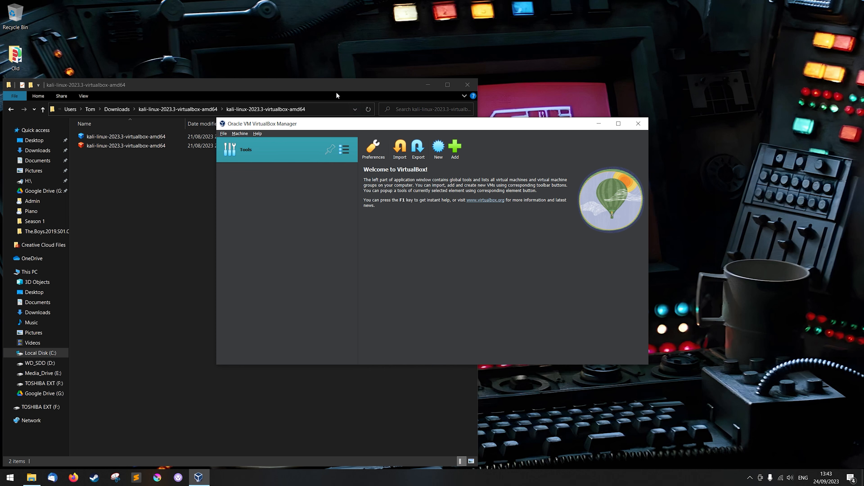
{"action": "left_click_drag", "start_coordinate": [335, 97], "coordinate": [431, 264]}
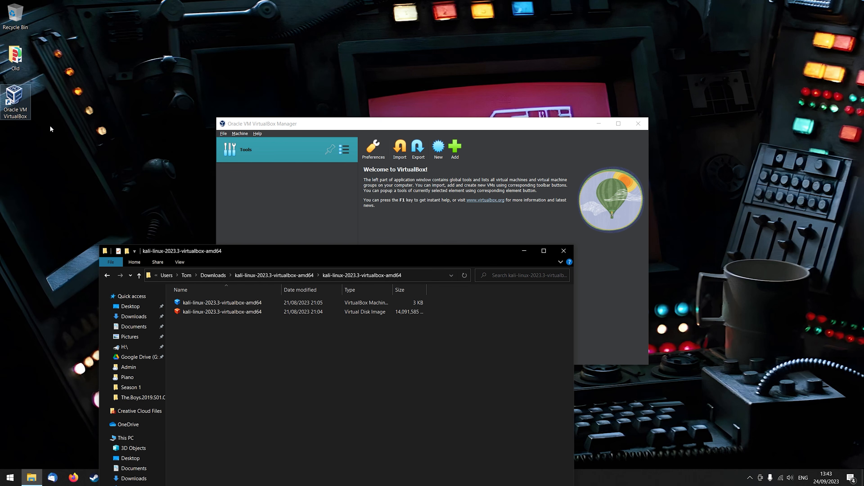
{"action": "left_click_drag", "start_coordinate": [434, 261], "coordinate": [318, 89]}
{"action": "left_click", "coordinate": [542, 255]}
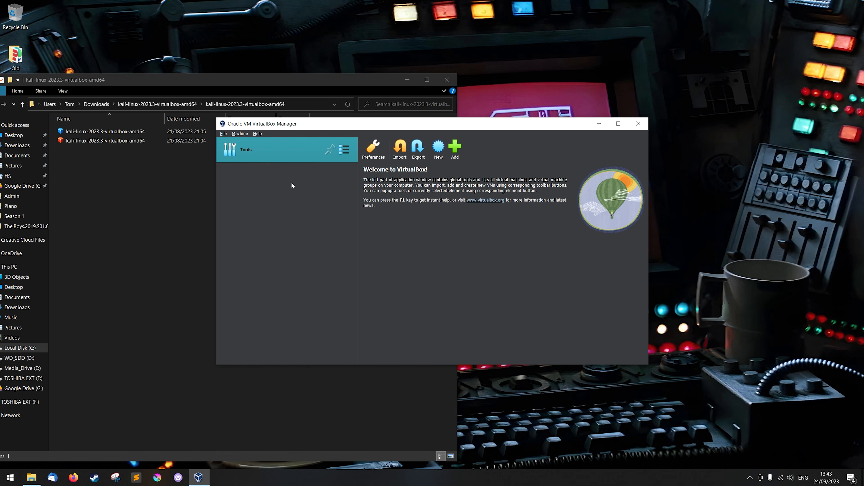
Step: Add the kali-linux-2023.3-virtualbox-amd64 machine file from the nested extracted folder in Downloads to VirtualBox
{"action": "left_click", "coordinate": [456, 147]}
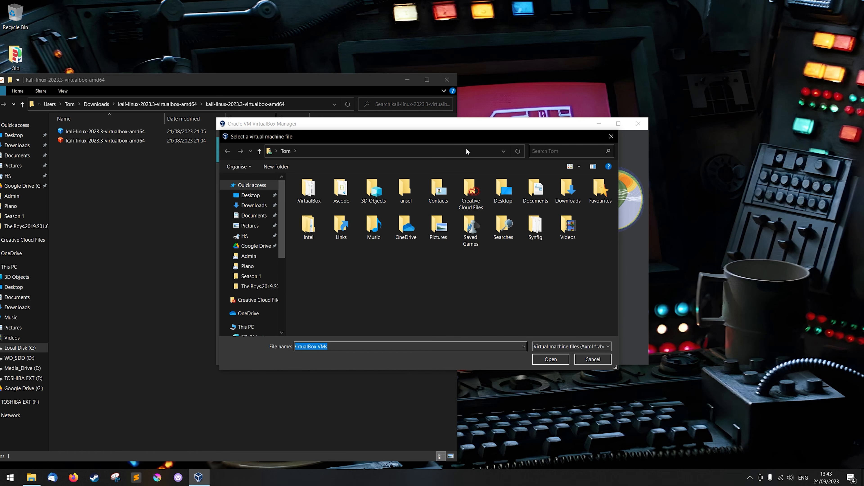
{"action": "left_click", "coordinate": [596, 346]}
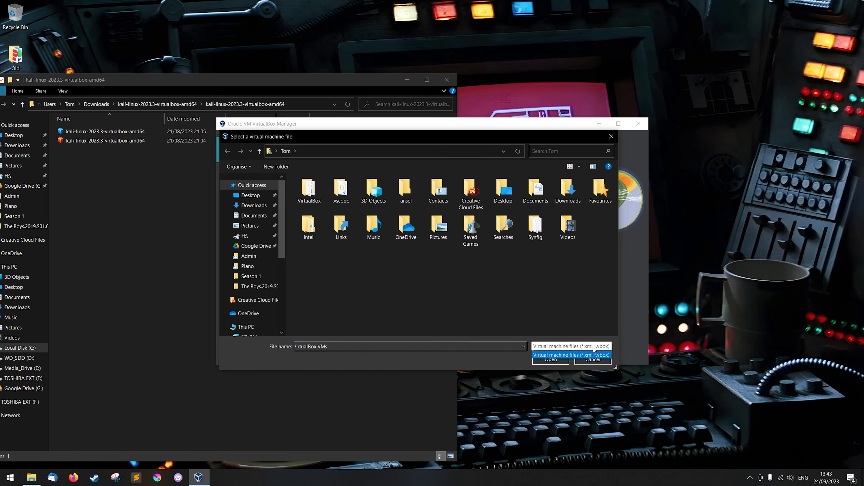
{"action": "left_click", "coordinate": [264, 122]}
{"action": "left_click", "coordinate": [144, 259]}
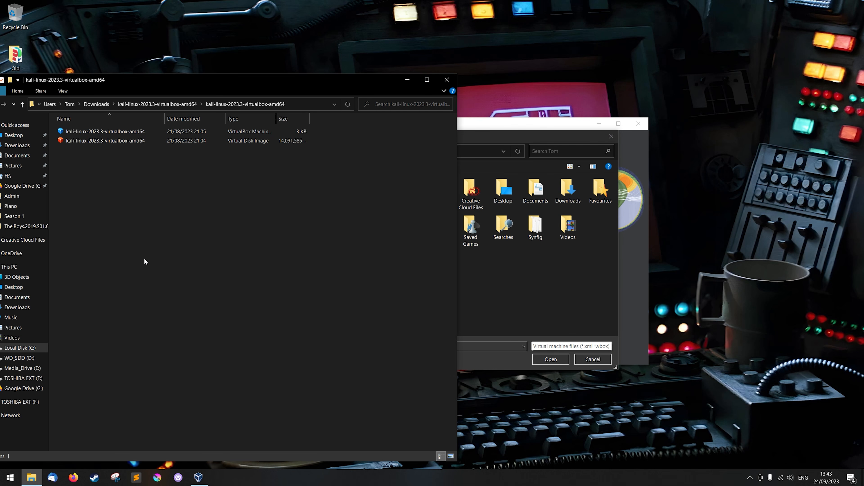
{"action": "left_click", "coordinate": [495, 278]}
{"action": "left_click", "coordinate": [253, 207]}
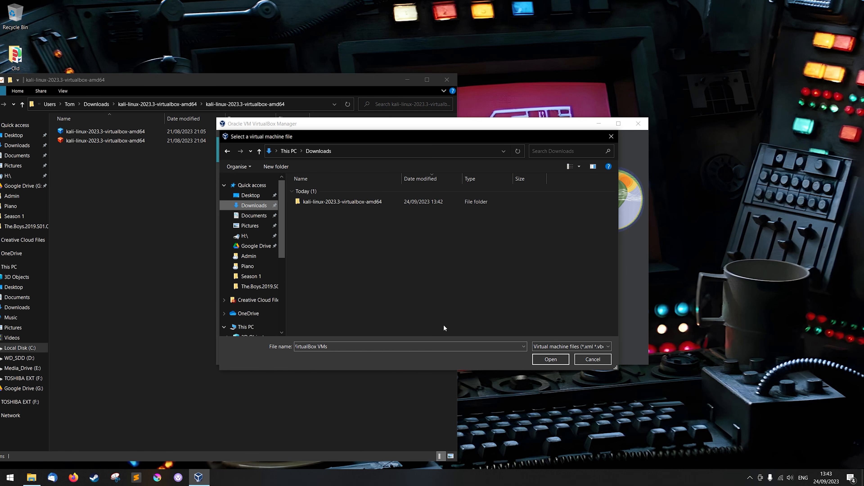
{"action": "double_click", "coordinate": [349, 200]}
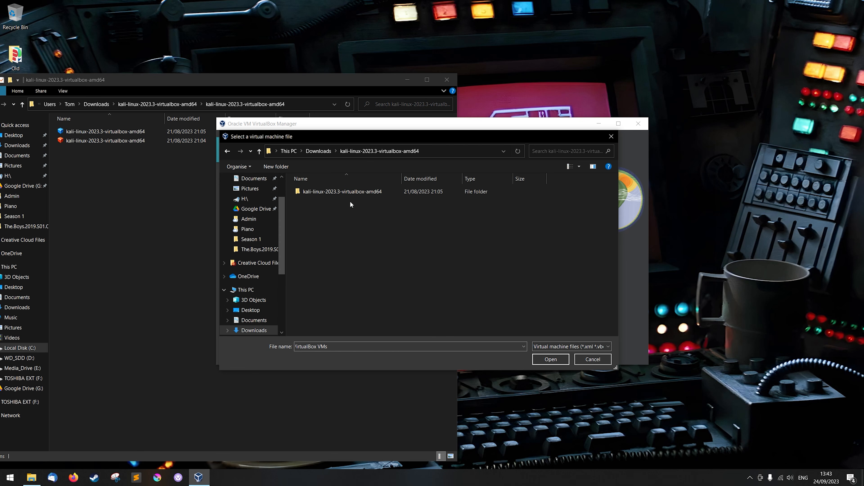
{"action": "double_click", "coordinate": [385, 190]}
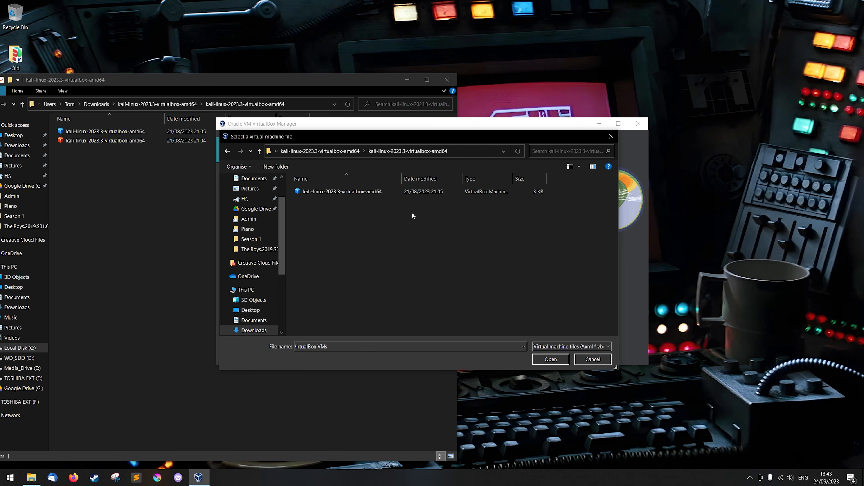
{"action": "double_click", "coordinate": [337, 190]}
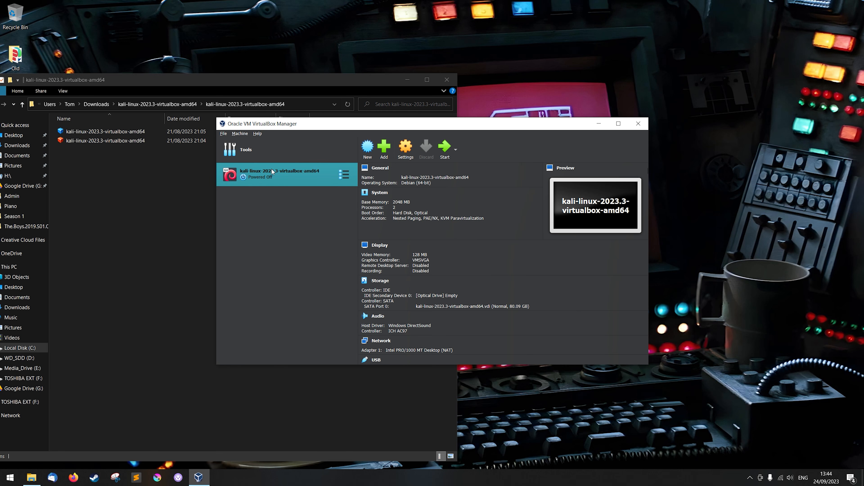
Step: Review the Kali machine's summary details, including its login information in the description
{"action": "scroll", "coordinate": [442, 179], "scroll_direction": "down", "scroll_amount": 1}
{"action": "scroll", "coordinate": [506, 303], "scroll_direction": "down", "scroll_amount": 8}
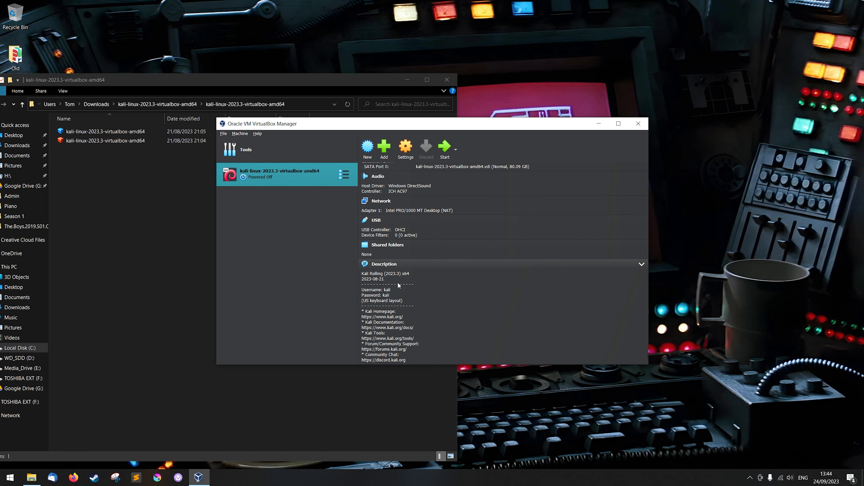
{"action": "scroll", "coordinate": [450, 293], "scroll_direction": "up", "scroll_amount": 3}
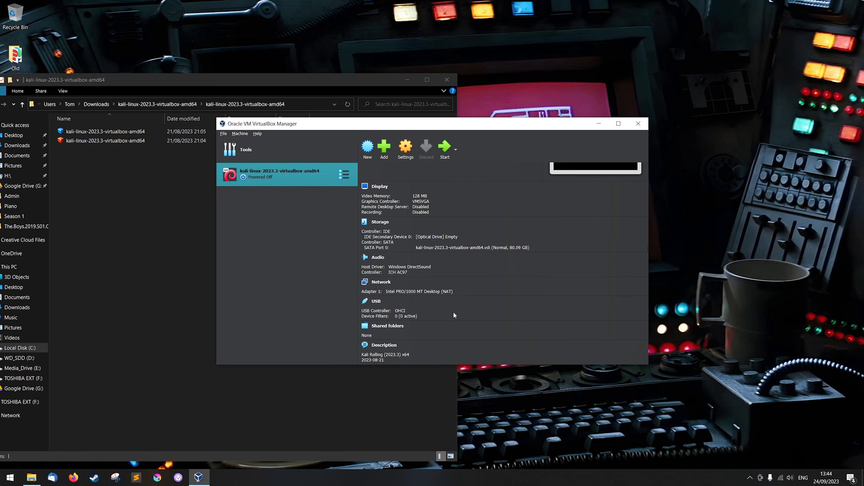
{"action": "scroll", "coordinate": [454, 310], "scroll_direction": "up", "scroll_amount": 3}
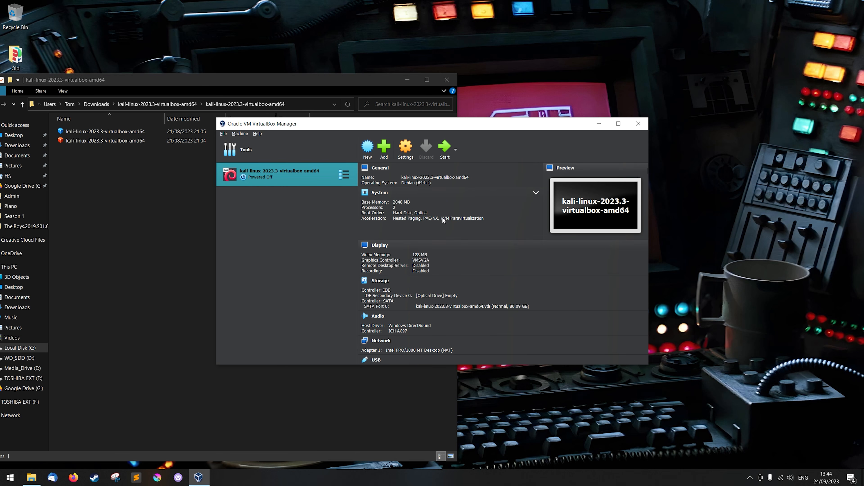
Step: Open the Kali machine's settings and review the General options: basic, advanced, description and disk encryption
{"action": "left_click", "coordinate": [406, 146]}
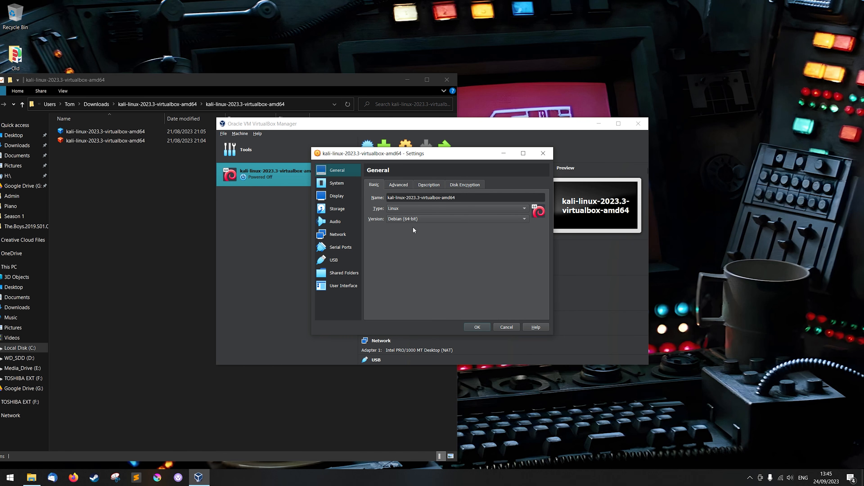
{"action": "left_click", "coordinate": [399, 186]}
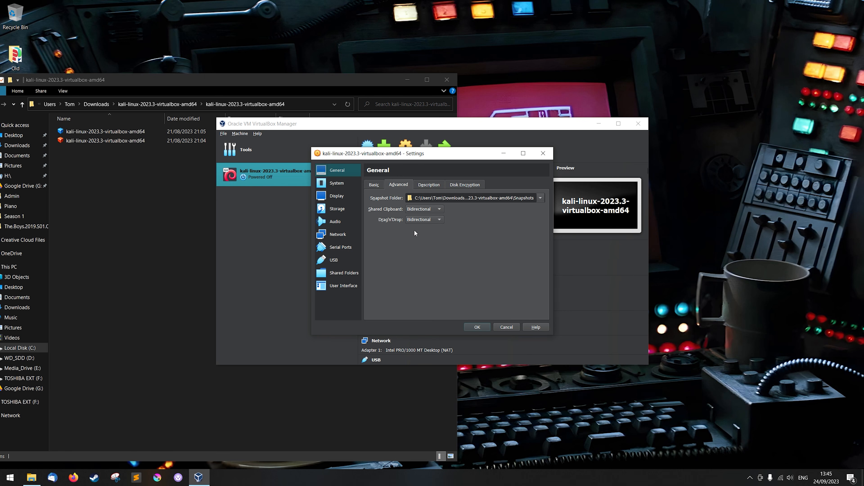
{"action": "left_click", "coordinate": [432, 184]}
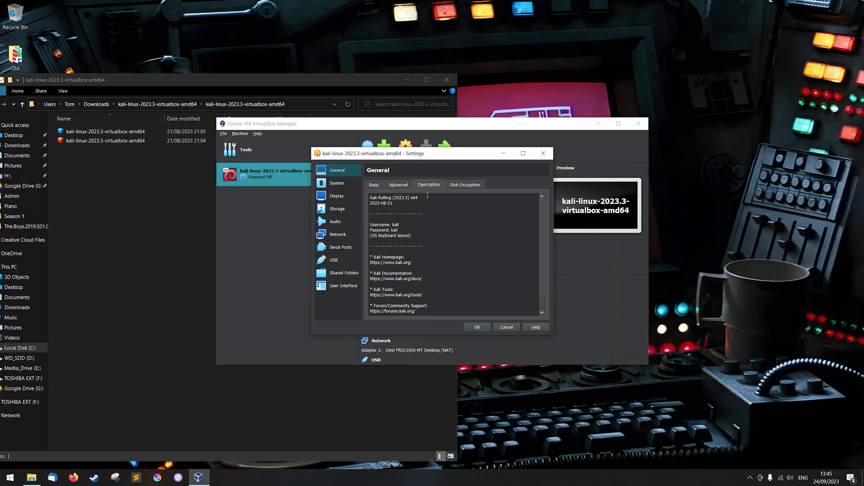
{"action": "left_click", "coordinate": [465, 186]}
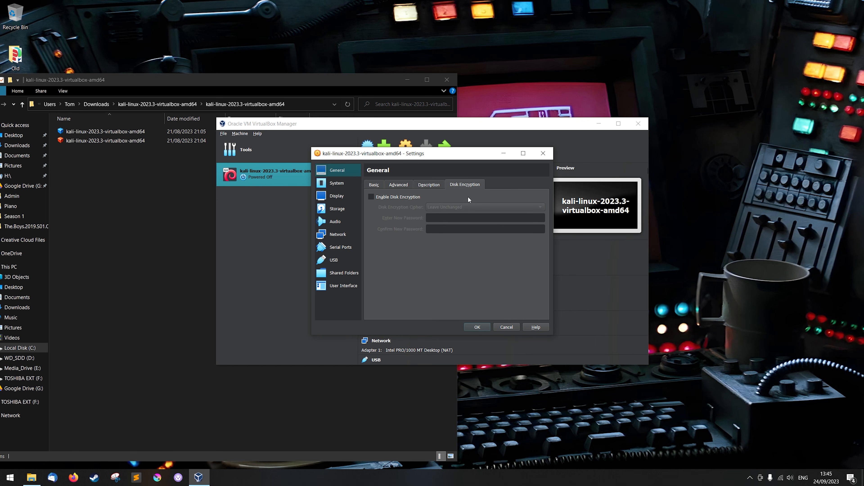
Step: Review the machine's System settings for motherboard, processor and acceleration
{"action": "left_click", "coordinate": [343, 183]}
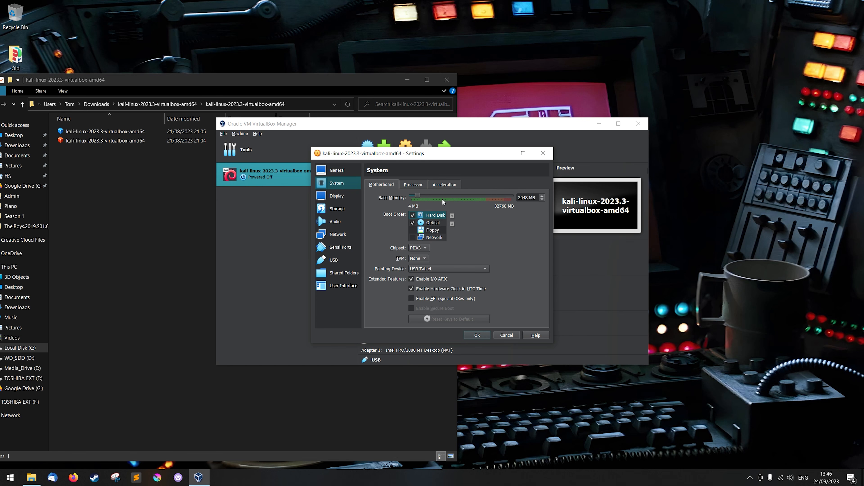
{"action": "left_click", "coordinate": [419, 185]}
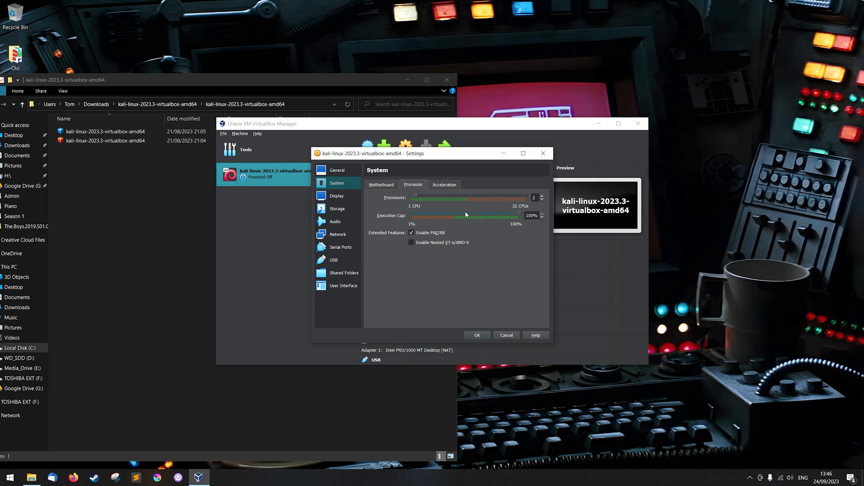
{"action": "left_click", "coordinate": [441, 184]}
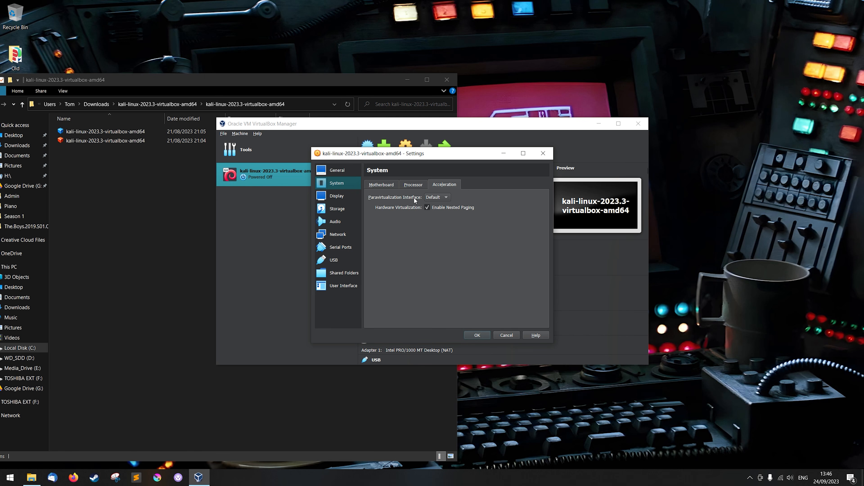
{"action": "left_click", "coordinate": [387, 185]}
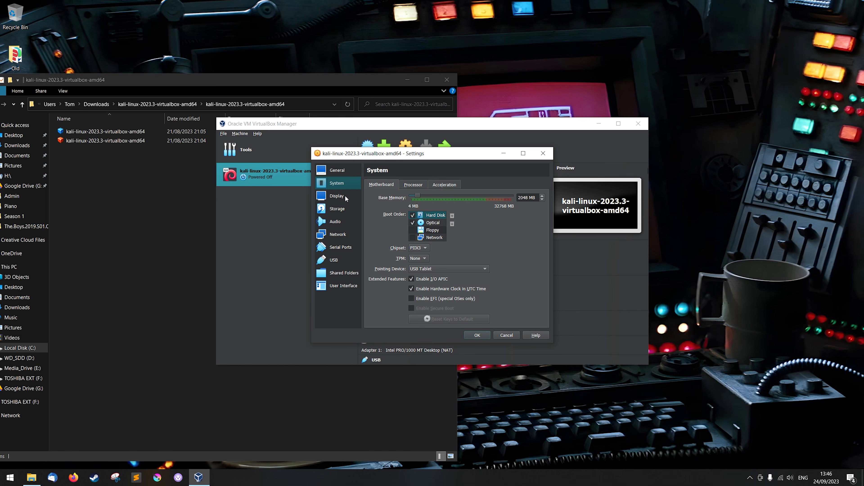
Step: Review the machine's Display settings for screen, remote display and recording
{"action": "left_click", "coordinate": [337, 196]}
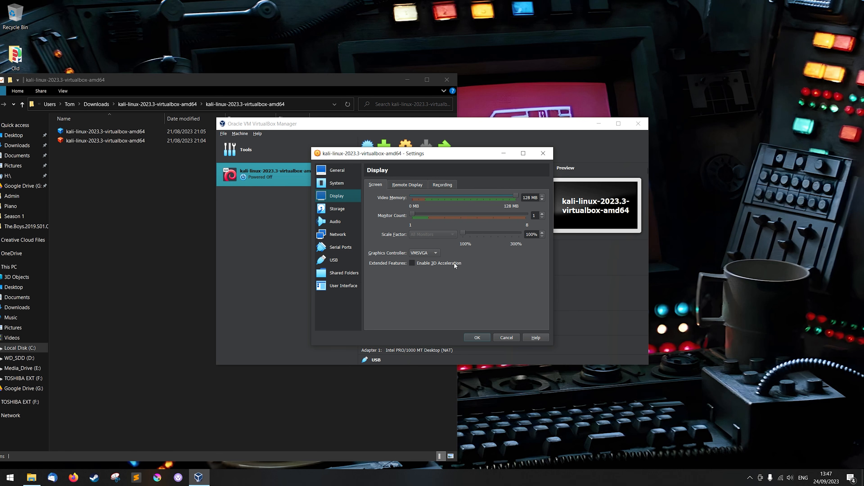
{"action": "left_click", "coordinate": [411, 185]}
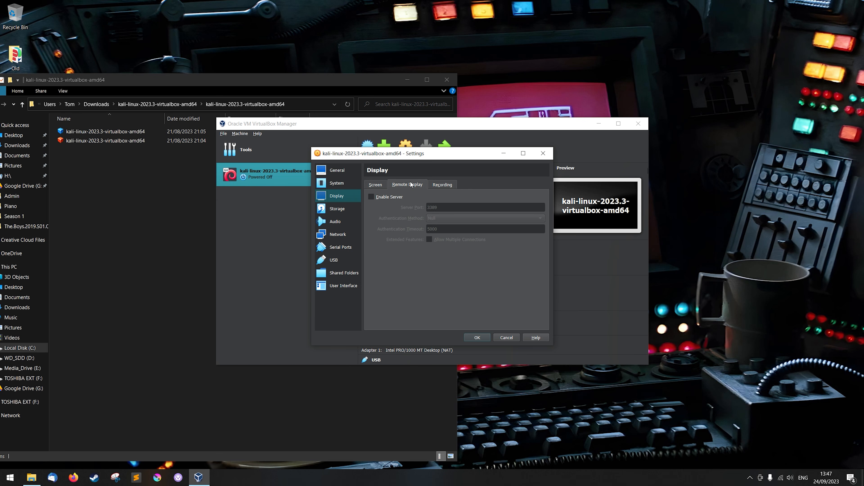
{"action": "left_click", "coordinate": [438, 186]}
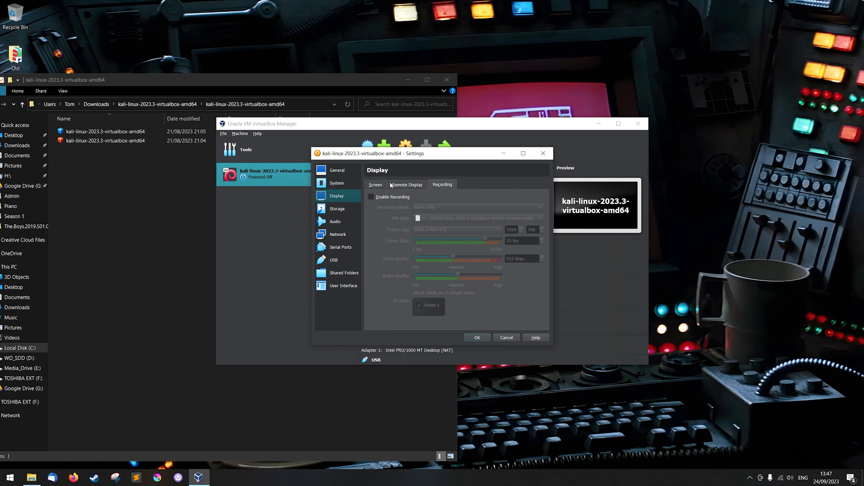
{"action": "left_click", "coordinate": [375, 185]}
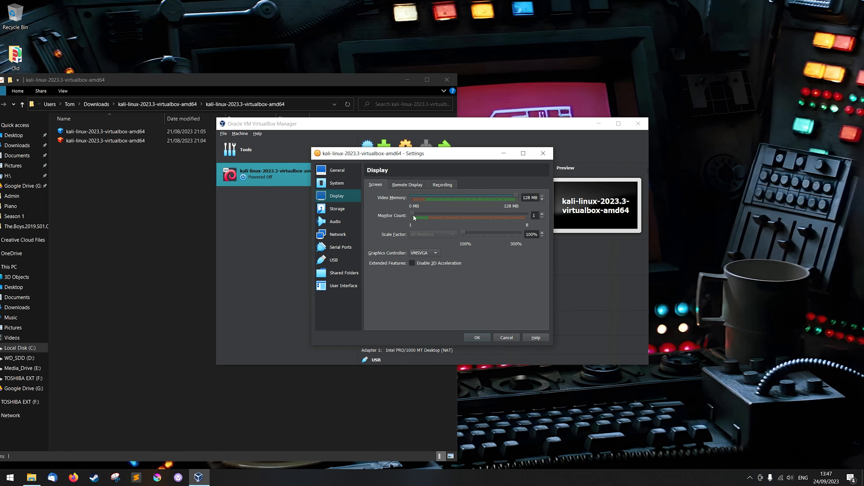
Step: Inspect the Kali virtual hard disk's storage details and the machine's audio settings
{"action": "left_click", "coordinate": [335, 208]}
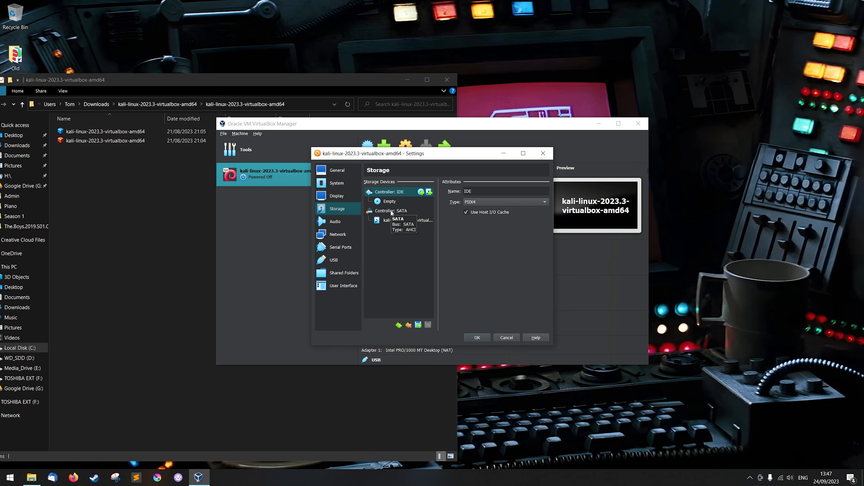
{"action": "left_click", "coordinate": [390, 220]}
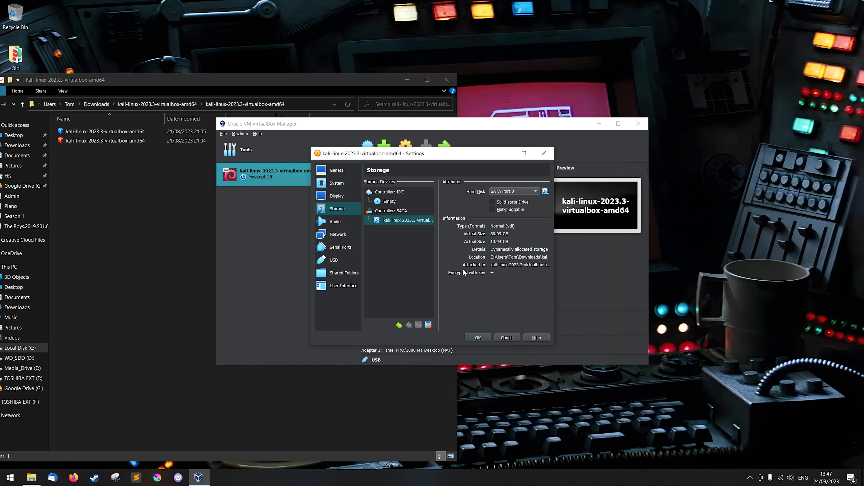
{"action": "left_click", "coordinate": [342, 222]}
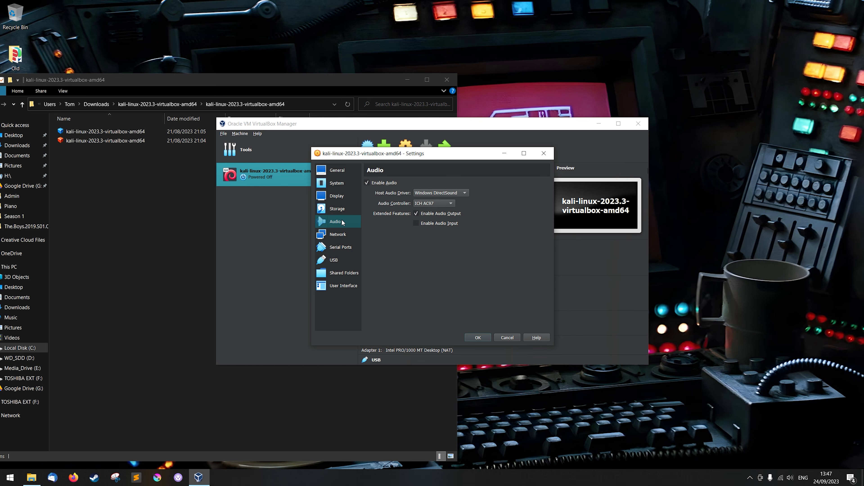
Step: Inspect network adapters 1 to 4 and Adapter 1's advanced options, plus the serial port and USB settings
{"action": "left_click", "coordinate": [347, 236]}
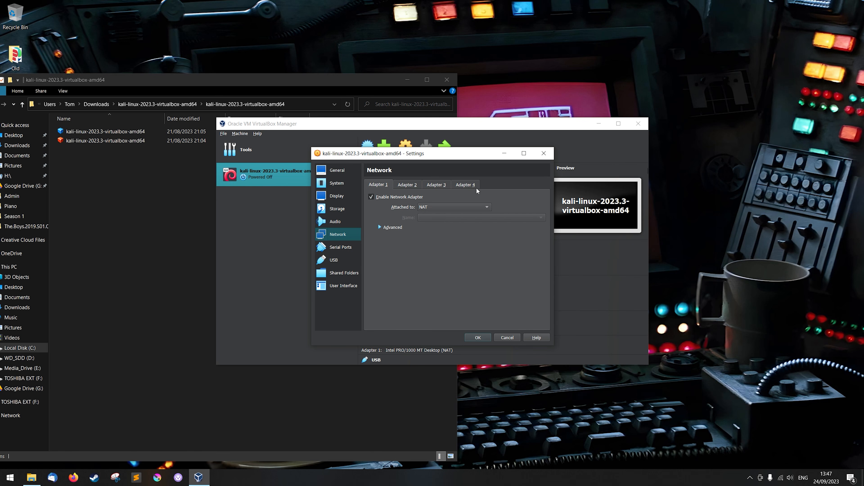
{"action": "left_click", "coordinate": [407, 184]}
{"action": "left_click", "coordinate": [436, 185]}
{"action": "left_click", "coordinate": [465, 186]}
{"action": "left_click", "coordinate": [409, 186]}
{"action": "left_click", "coordinate": [438, 187]}
{"action": "left_click", "coordinate": [472, 189]}
{"action": "left_click", "coordinate": [407, 185]}
{"action": "left_click", "coordinate": [436, 184]}
{"action": "left_click", "coordinate": [389, 186]}
{"action": "left_click", "coordinate": [380, 227]}
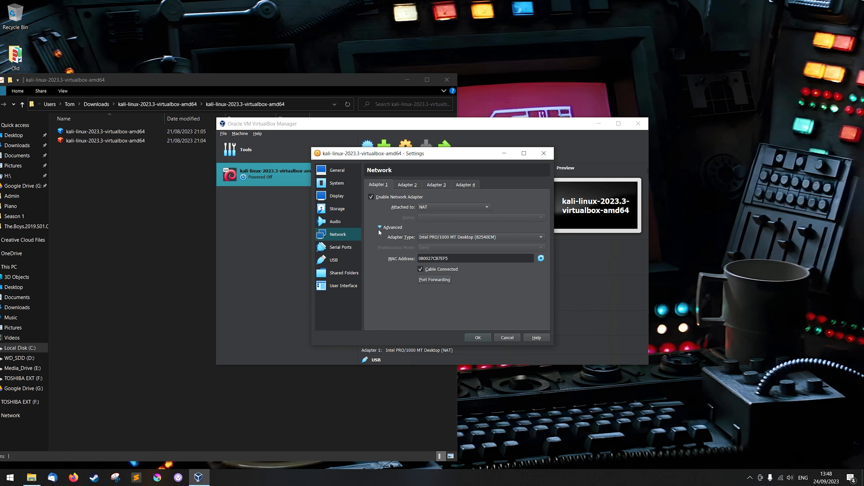
{"action": "left_click", "coordinate": [380, 228]}
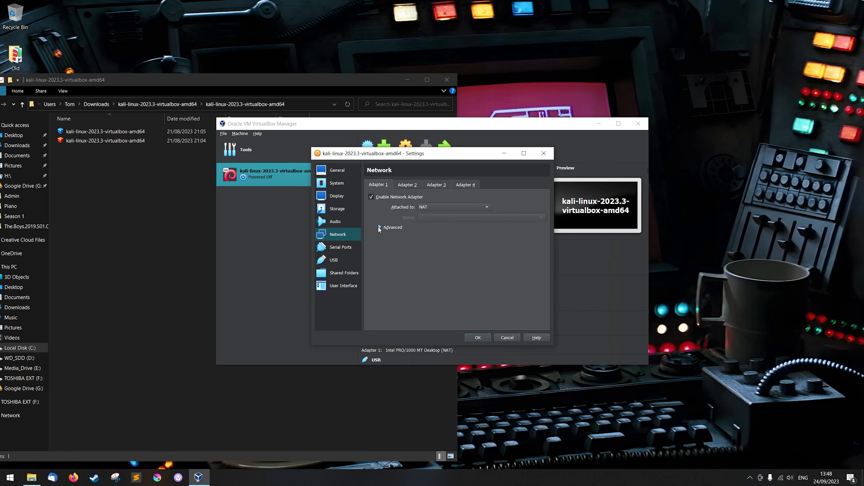
{"action": "left_click", "coordinate": [341, 247]}
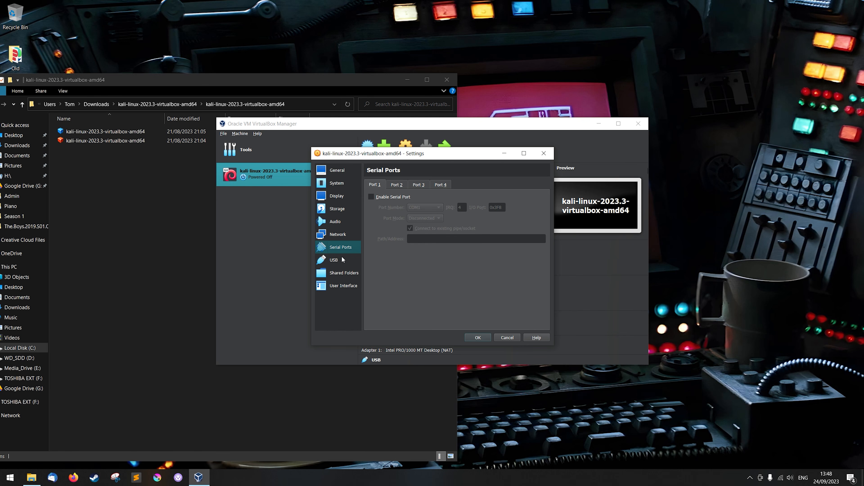
{"action": "left_click", "coordinate": [331, 260]}
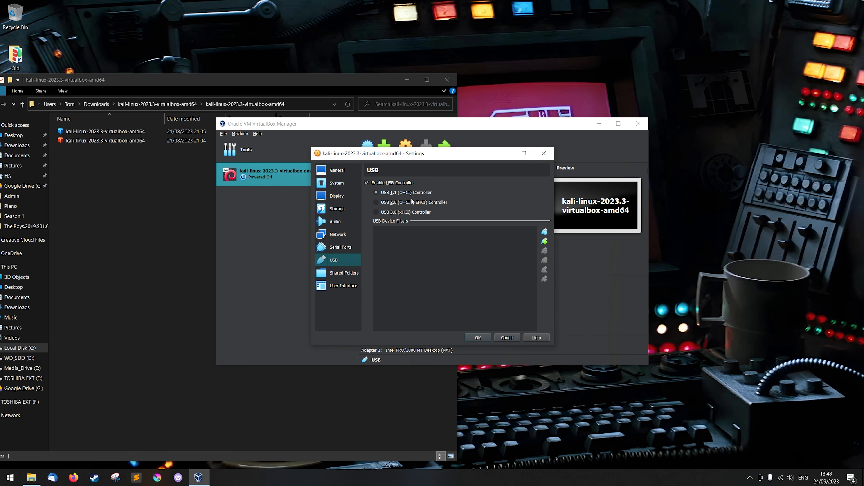
Step: Start a new shared folder for the machine and choose the Windows Downloads folder as its path
{"action": "left_click", "coordinate": [339, 274]}
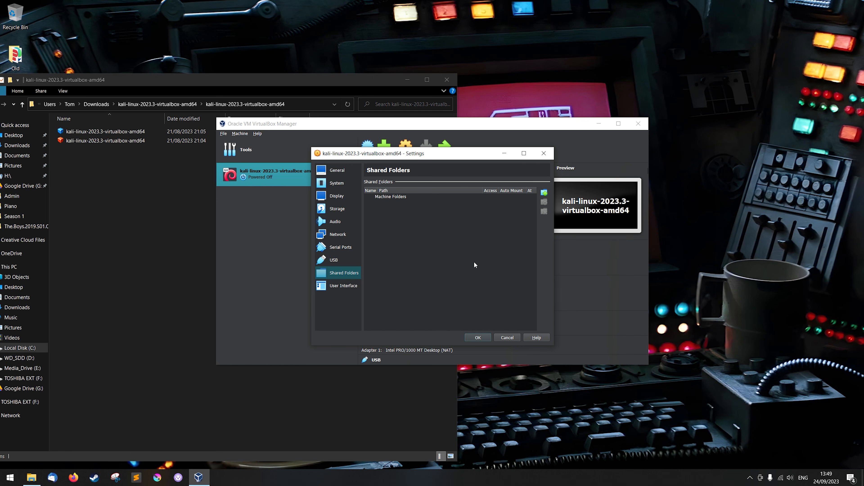
{"action": "left_click", "coordinate": [543, 193]}
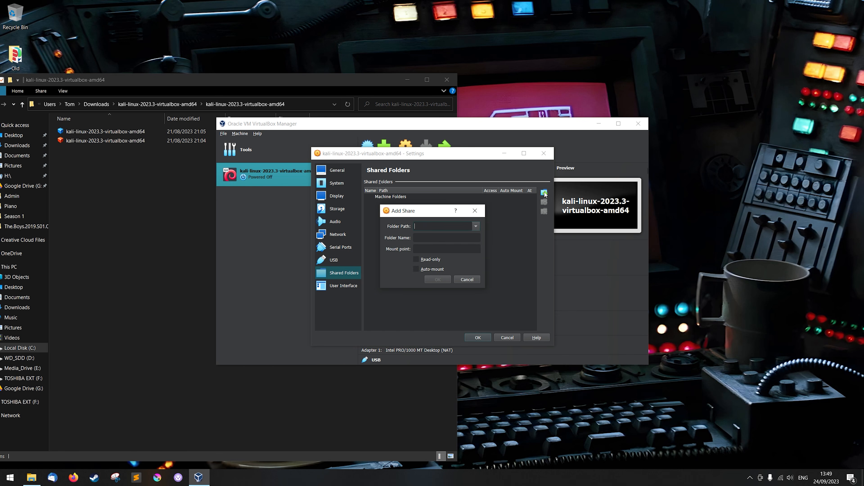
{"action": "left_click", "coordinate": [476, 226]}
{"action": "left_click", "coordinate": [436, 244]}
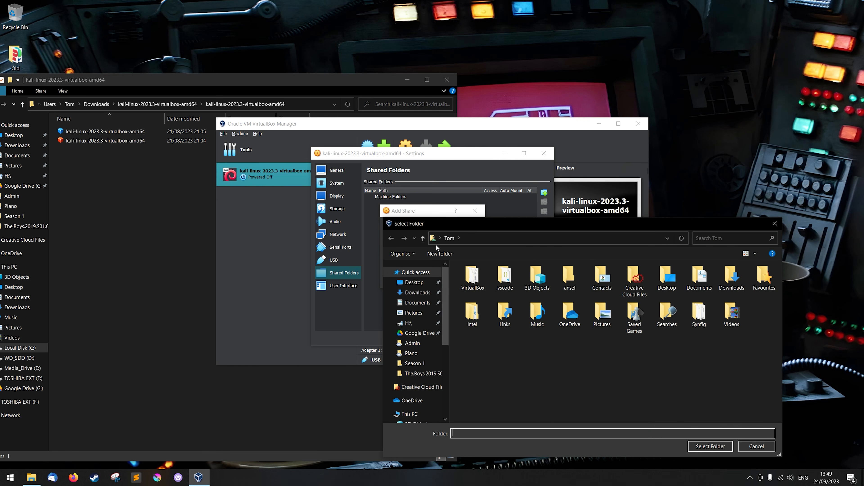
{"action": "left_click", "coordinate": [417, 292]}
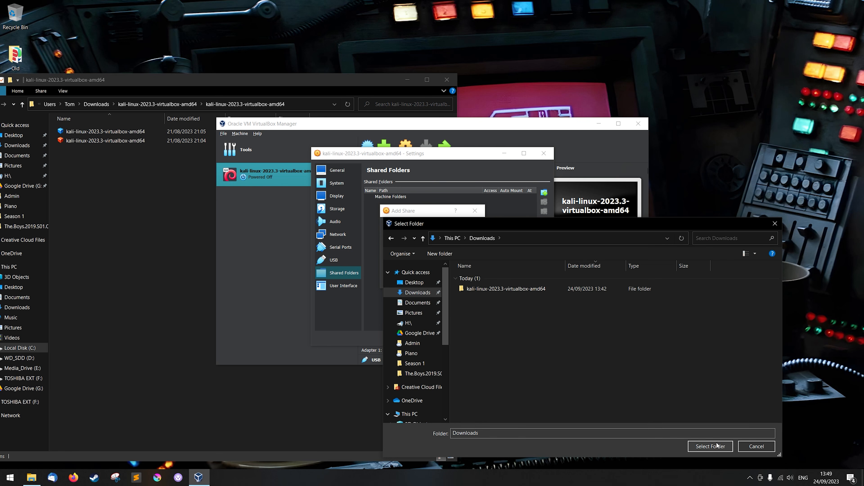
{"action": "left_click", "coordinate": [710, 446]}
{"action": "left_click_drag", "start_coordinate": [421, 228], "coordinate": [469, 225]}
{"action": "left_click", "coordinate": [469, 228]}
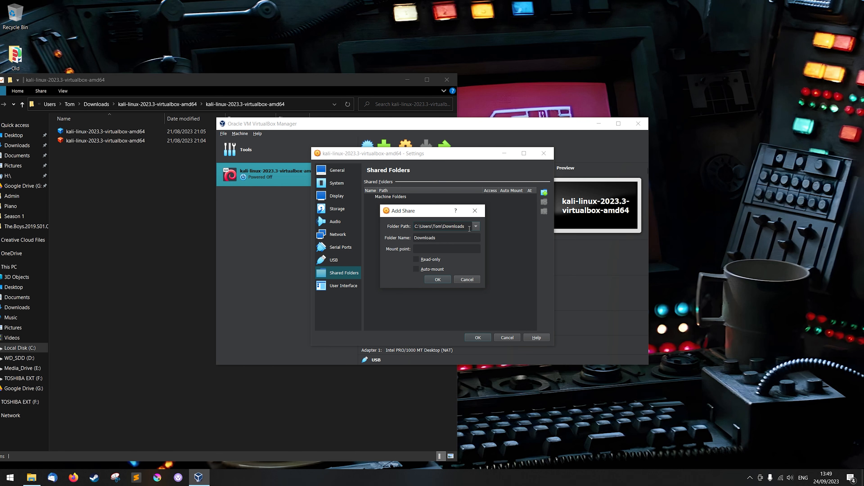
Step: Set the share's mount point to /mnt/Share1 and enable Auto-mount
{"action": "left_click", "coordinate": [436, 238]}
{"action": "type", "text": "(Sh"}
{"action": "type", "text": "ared"}
{"action": "type", "text": "mnt/"}
{"action": "type", "text": "Share1"}
{"action": "left_click", "coordinate": [436, 268]}
{"action": "left_click", "coordinate": [439, 269]}
Step: Rename the shared folder as Share1 and add the share to the machine
{"action": "left_click_drag", "start_coordinate": [458, 240], "coordinate": [437, 239]}
{"action": "key", "text": "BackSpace"}
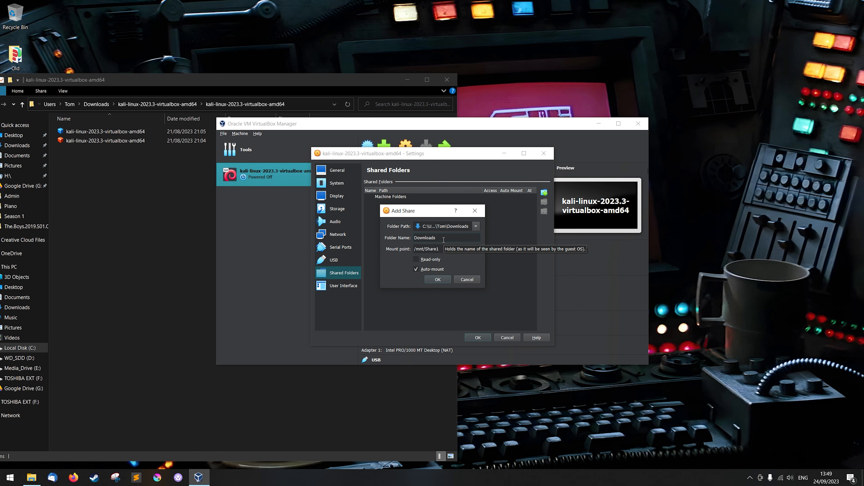
{"action": "left_click_drag", "start_coordinate": [443, 240], "coordinate": [409, 241]}
{"action": "type", "text": "Share1"}
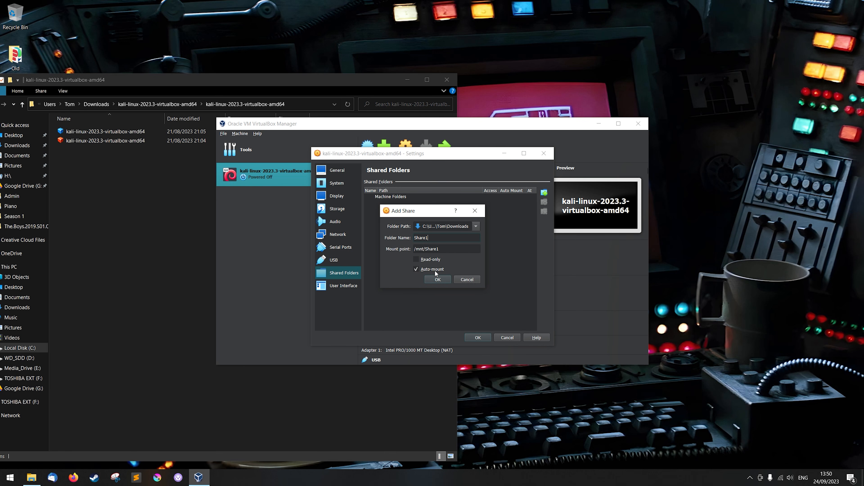
{"action": "left_click_drag", "start_coordinate": [414, 249], "coordinate": [441, 249]}
{"action": "left_click", "coordinate": [450, 253]}
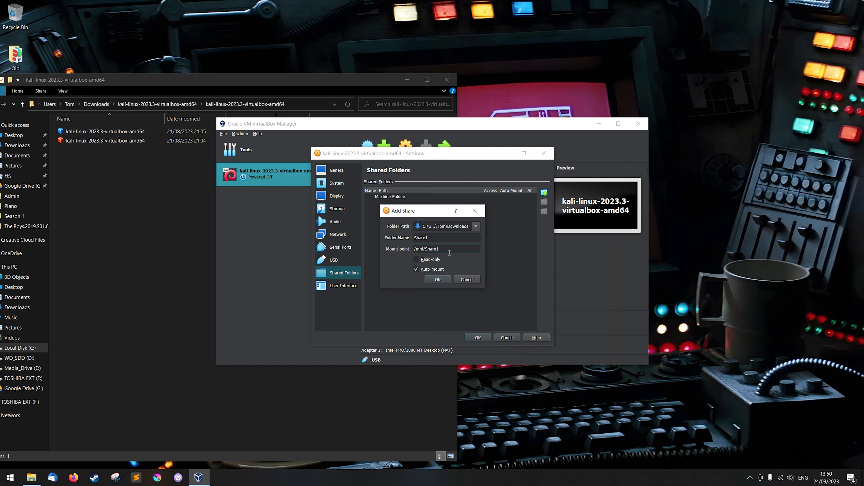
{"action": "left_click", "coordinate": [437, 279]}
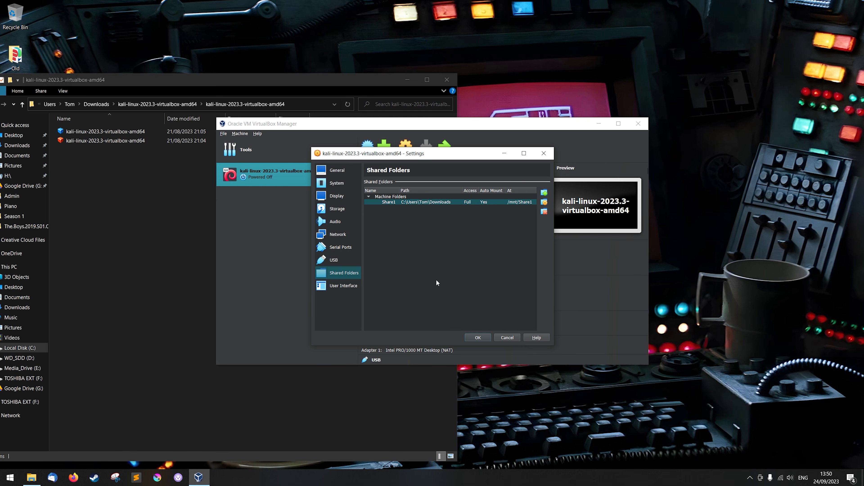
Step: Check the User Interface settings, save the machine's settings, and minimize the extracted Kali folder window
{"action": "left_click", "coordinate": [351, 287]}
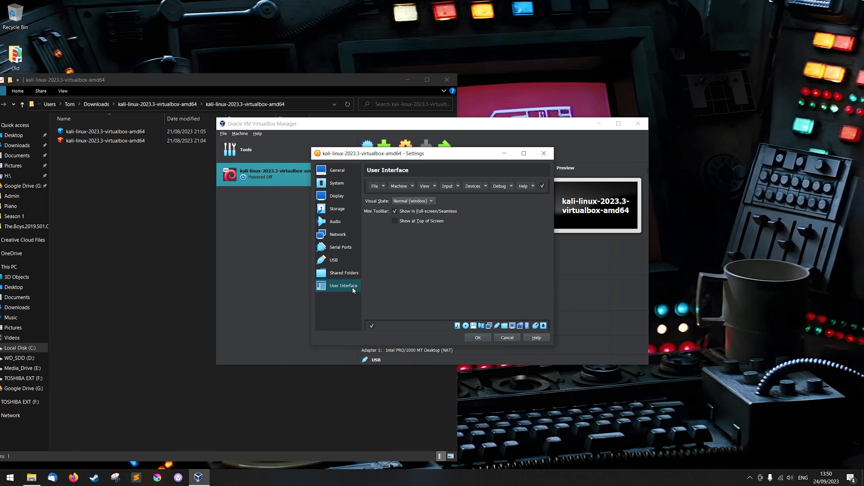
{"action": "left_click", "coordinate": [477, 340]}
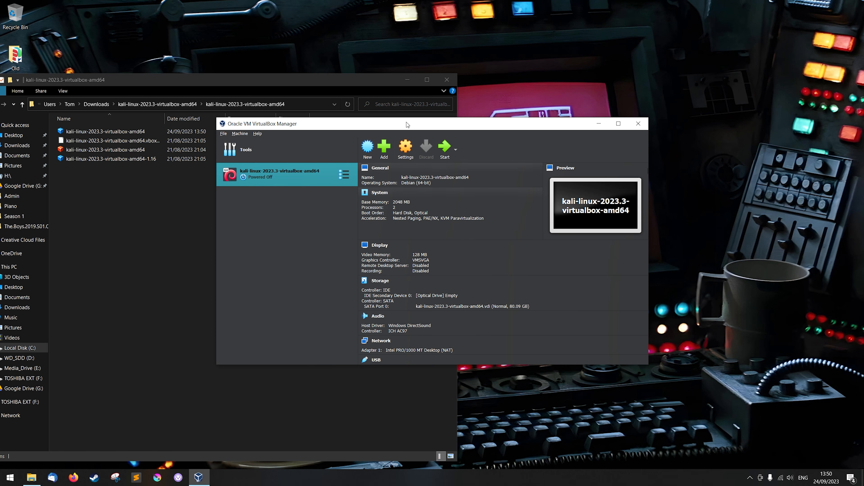
{"action": "left_click", "coordinate": [408, 80]}
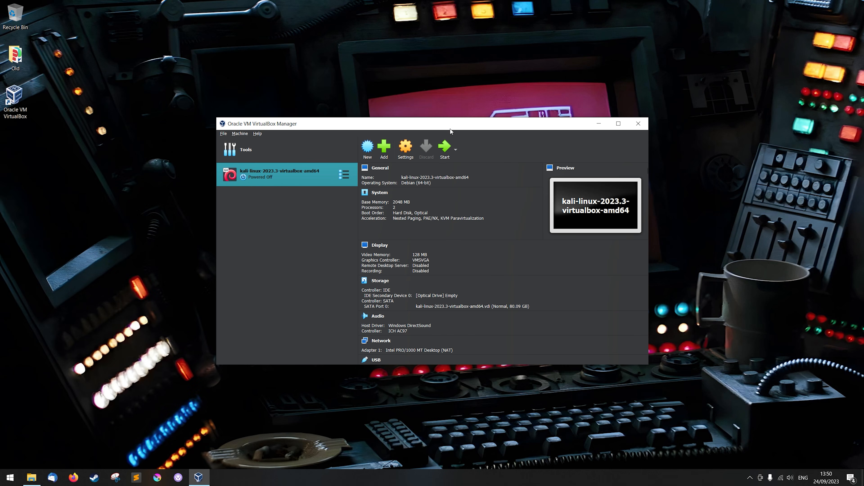
Step: Start the Kali Linux virtual machine, dismiss its startup notifications, and maximize the machine's window
{"action": "left_click_drag", "start_coordinate": [452, 129], "coordinate": [457, 114]}
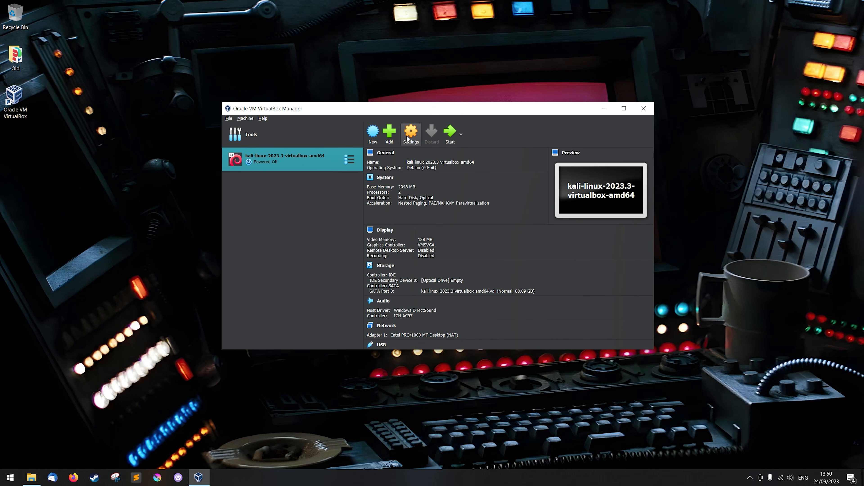
{"action": "left_click", "coordinate": [449, 136]}
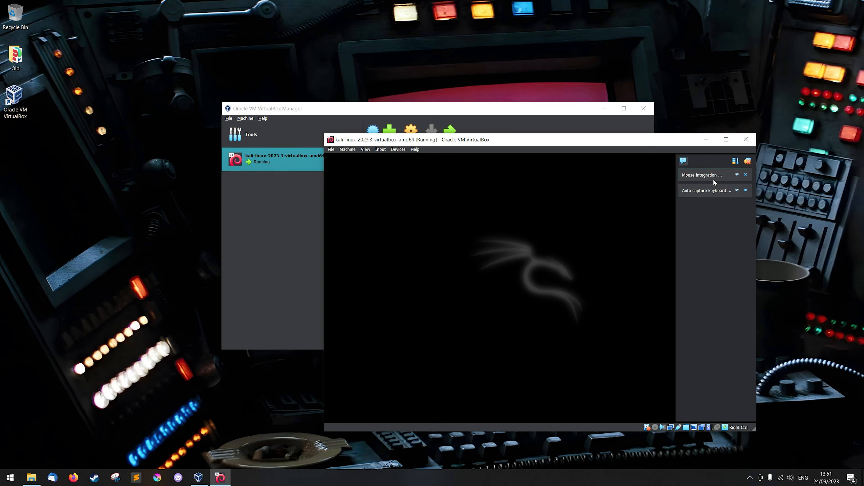
{"action": "left_click", "coordinate": [747, 162]}
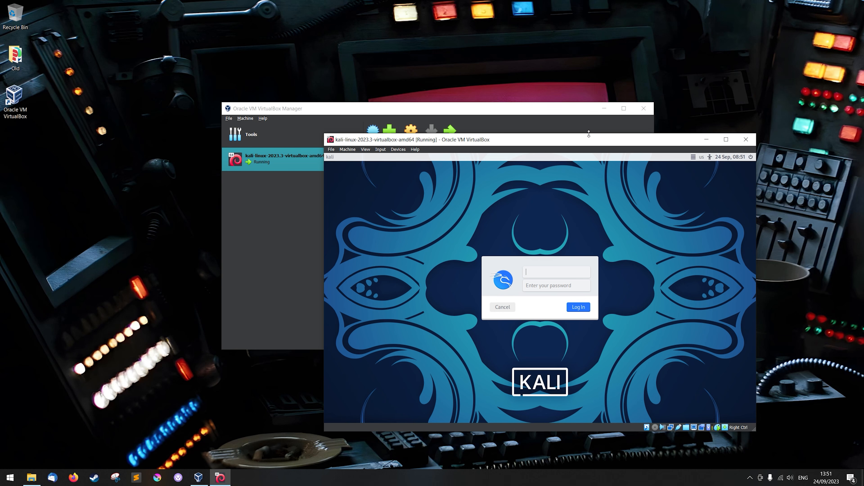
{"action": "left_click_drag", "start_coordinate": [590, 140], "coordinate": [496, 98]}
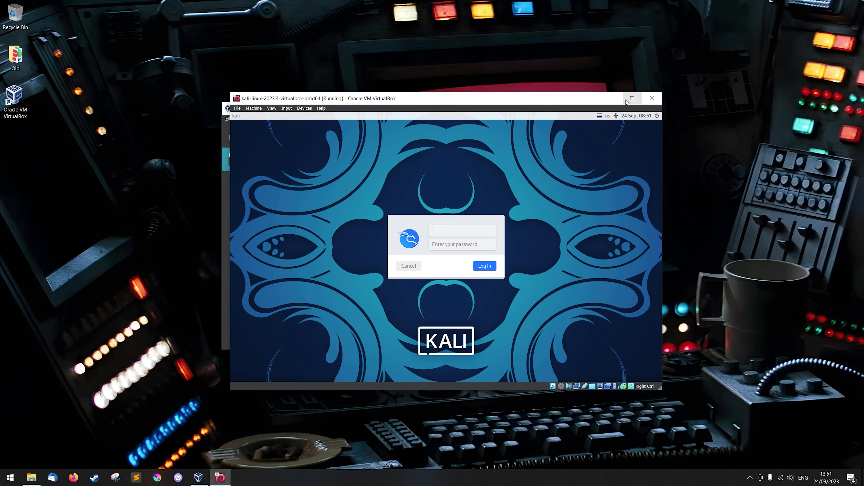
{"action": "left_click", "coordinate": [631, 98]}
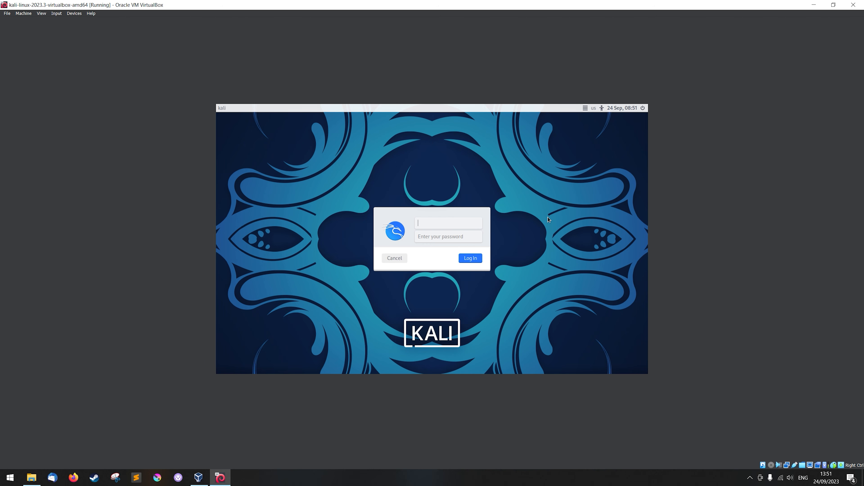
Step: Log in to Kali Linux with the default username and account password
{"action": "type", "text": "kali"}
{"action": "key", "text": "Tab"}
{"action": "type", "text": "kali"}
{"action": "key", "text": "Return"}
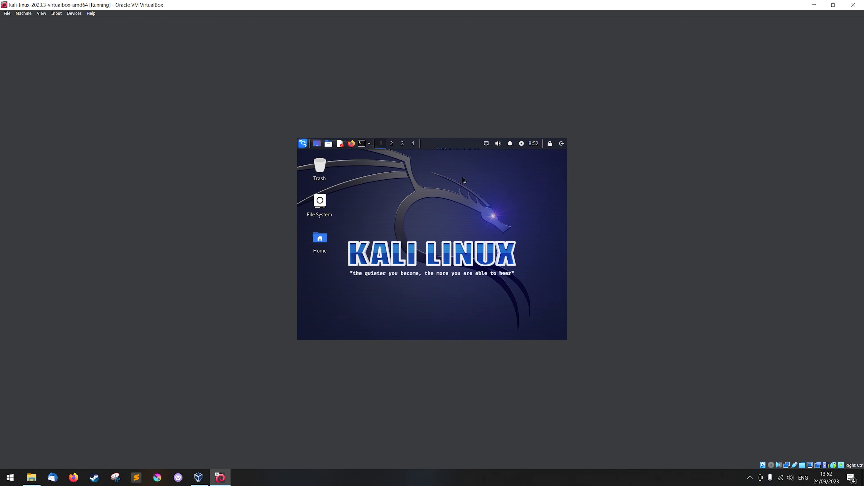
Step: Resize the machine's virtual screen to 1920x1080 and restore its window from the maximized state
{"action": "left_click", "coordinate": [41, 14]}
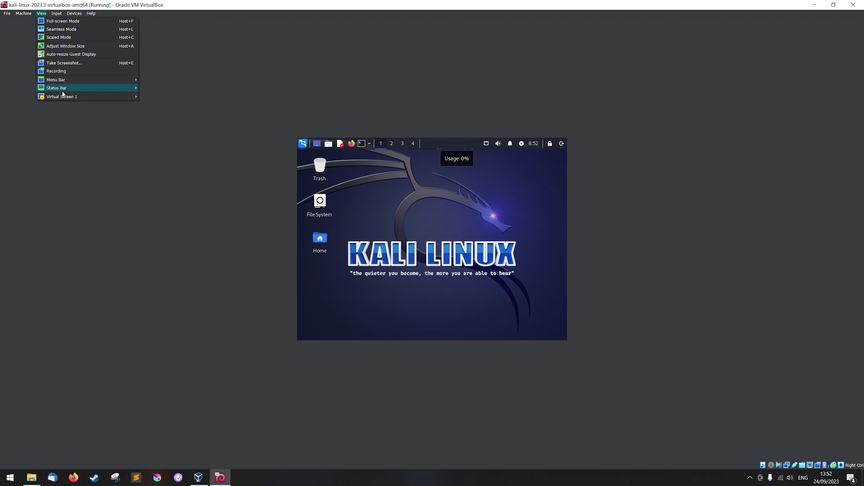
{"action": "mouse_move", "coordinate": [63, 97]}
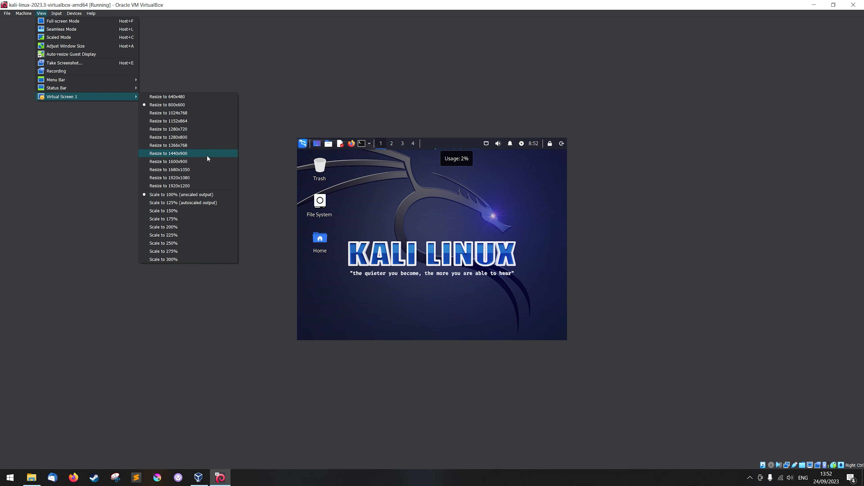
{"action": "left_click", "coordinate": [200, 180]}
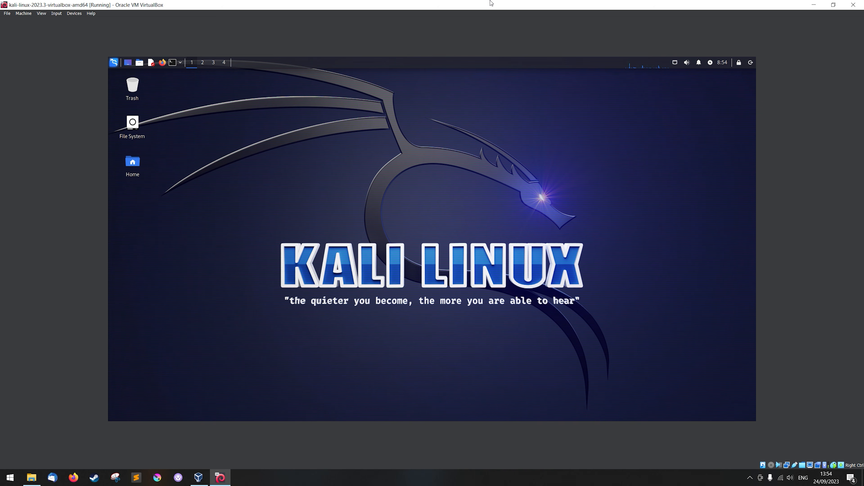
{"action": "left_click_drag", "start_coordinate": [467, 3], "coordinate": [440, 45]}
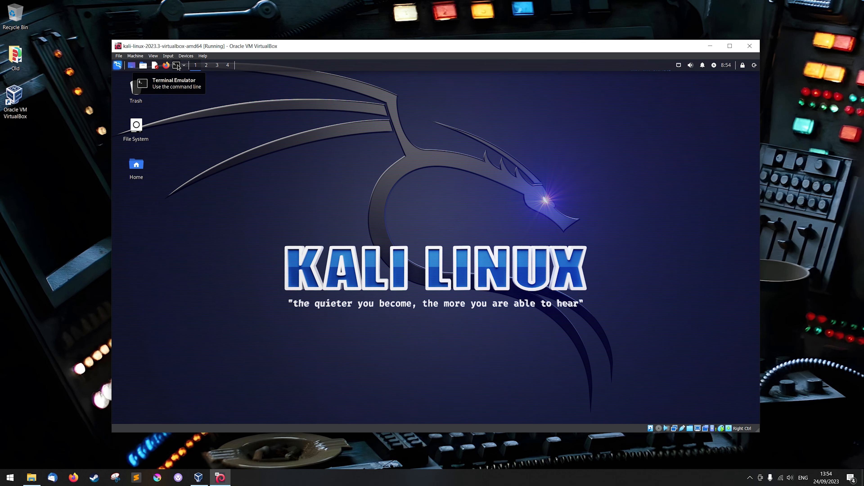
Step: Open a terminal in Kali, enlarge its window to about 122 x 36 characters, and move it nearer the desktop's centre
{"action": "left_click", "coordinate": [176, 65]}
{"action": "left_click_drag", "start_coordinate": [304, 102], "coordinate": [423, 129]}
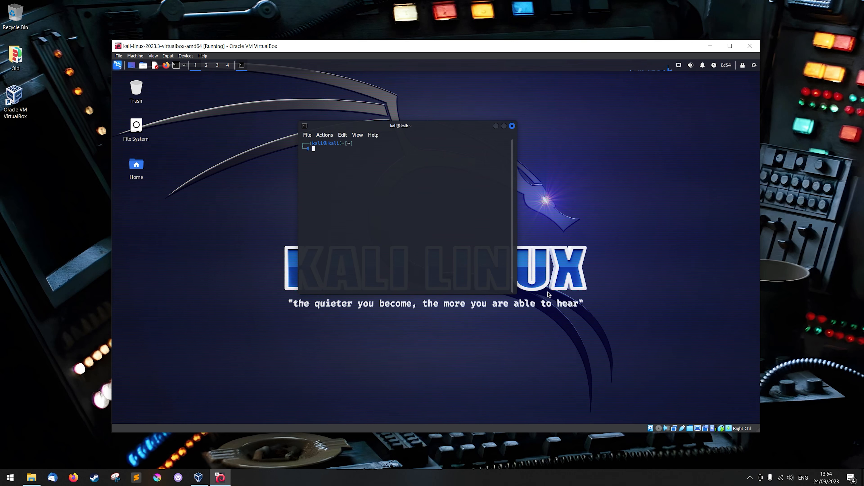
{"action": "left_click_drag", "start_coordinate": [515, 293], "coordinate": [635, 339]}
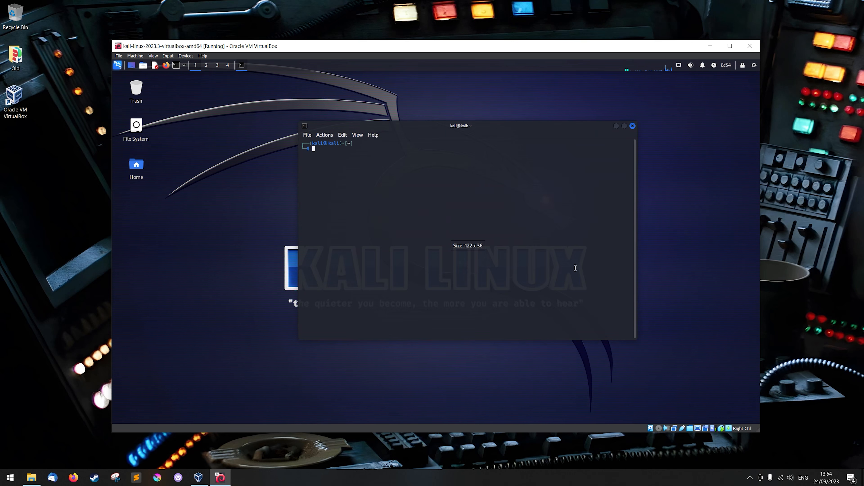
{"action": "left_click_drag", "start_coordinate": [504, 135], "coordinate": [460, 124]}
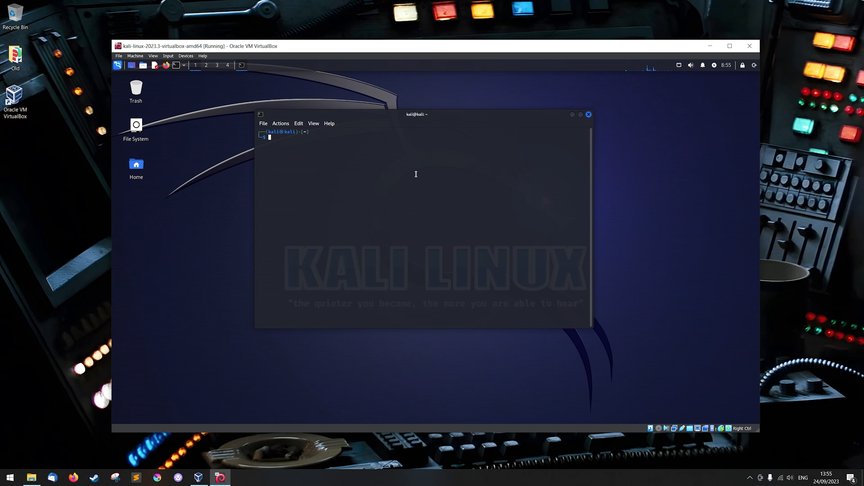
Step: Change the account password with the passwd command, entering the current and new passwords, and close the terminal
{"action": "type", "text": "passwd"}
{"action": "key", "text": "Return"}
{"action": "key", "text": "Return"}
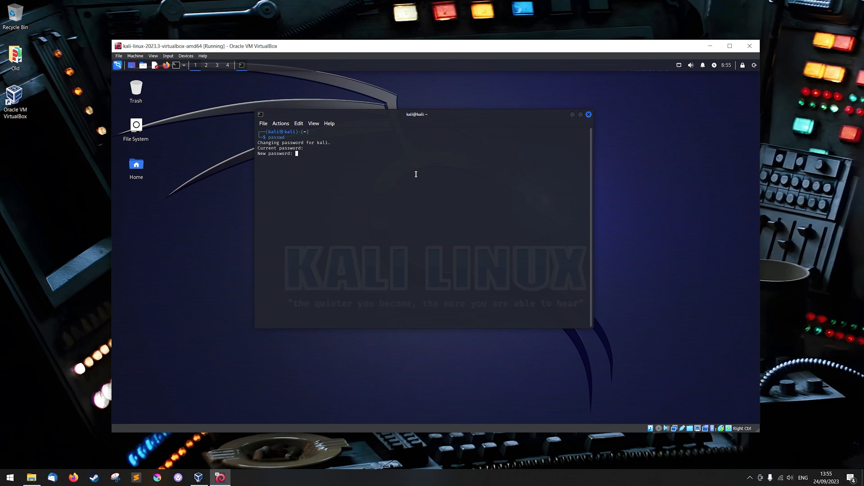
{"action": "key", "text": "Return"}
{"action": "key", "text": "Return"}
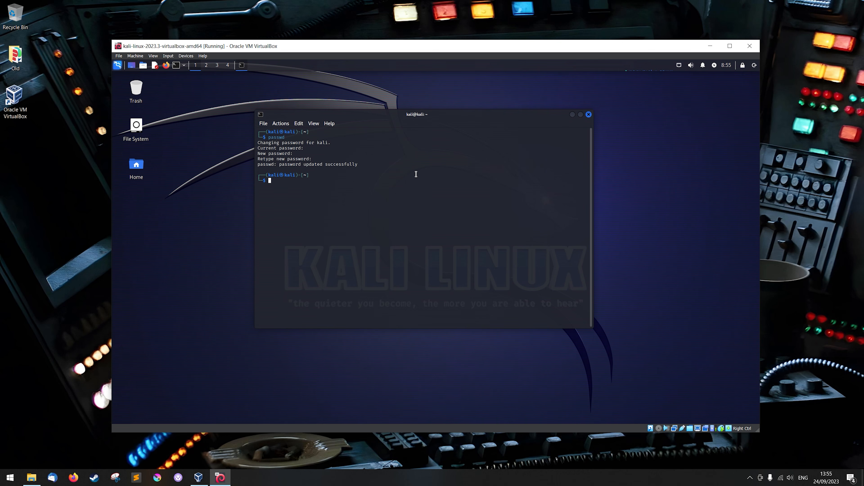
{"action": "left_click", "coordinate": [588, 115]}
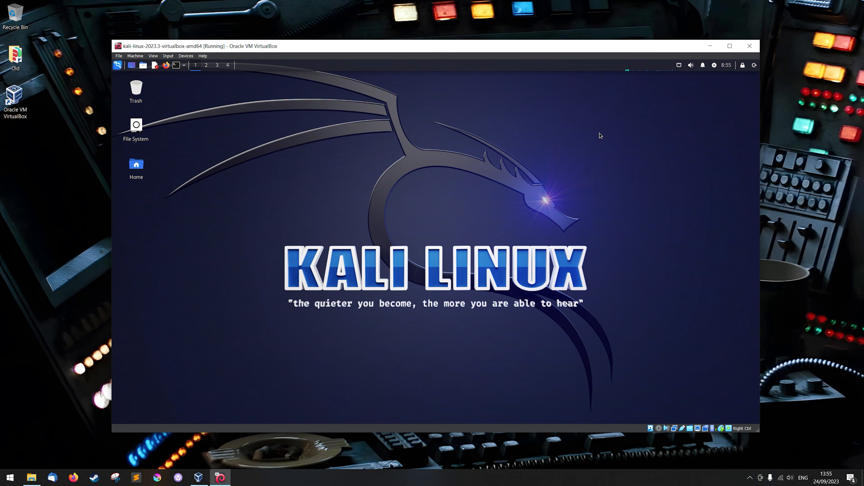
Step: Open google.com in Kali's Firefox browser to test the internet connection, and accept all cookies
{"action": "left_click", "coordinate": [170, 70]}
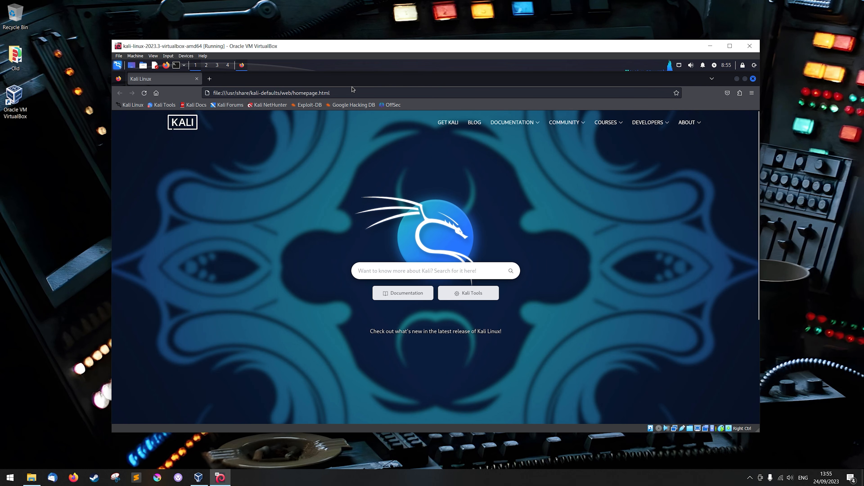
{"action": "left_click", "coordinate": [355, 92]}
{"action": "type", "text": "google.com"}
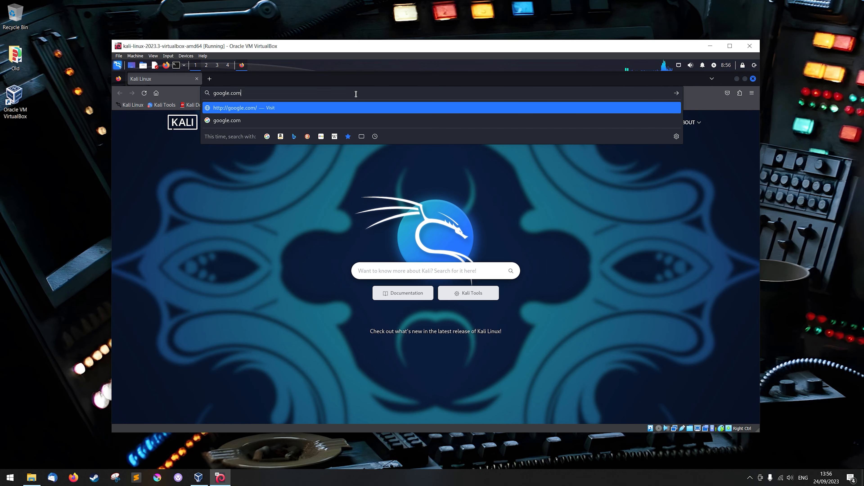
{"action": "key", "text": "Return"}
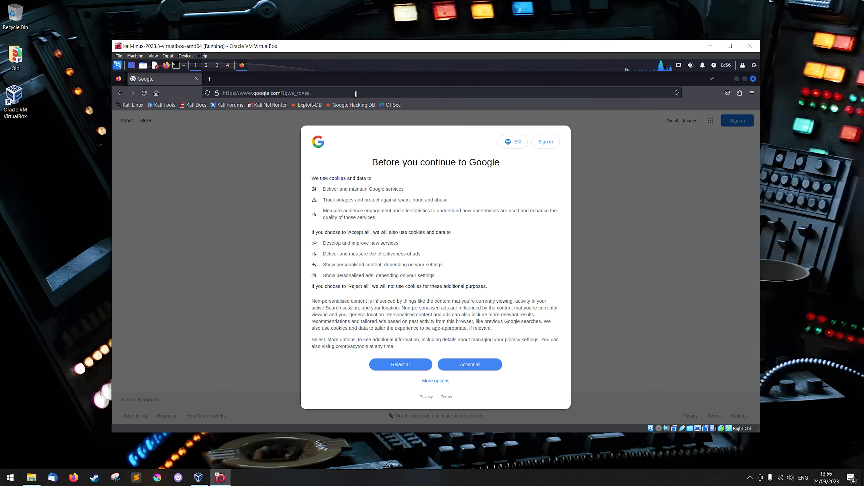
{"action": "left_click", "coordinate": [463, 364]}
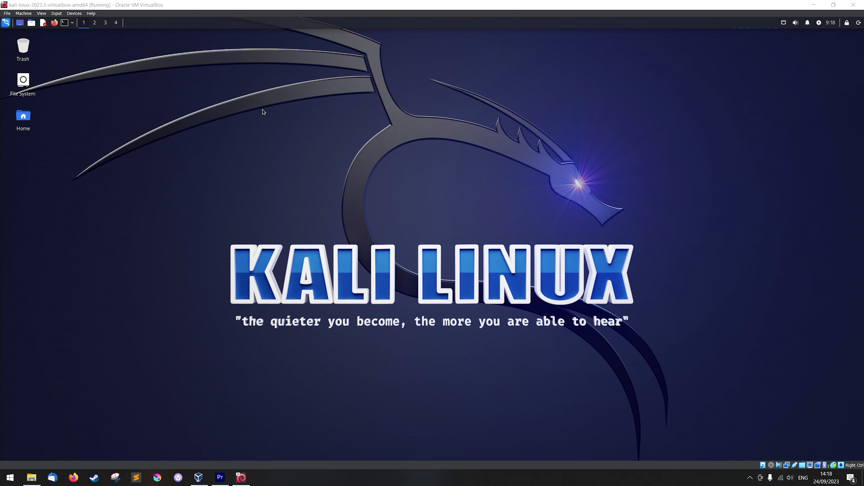
Step: Open the Share1 folder under mnt in a maximized file manager window and check the shared Windows files
{"action": "double_click", "coordinate": [22, 85]}
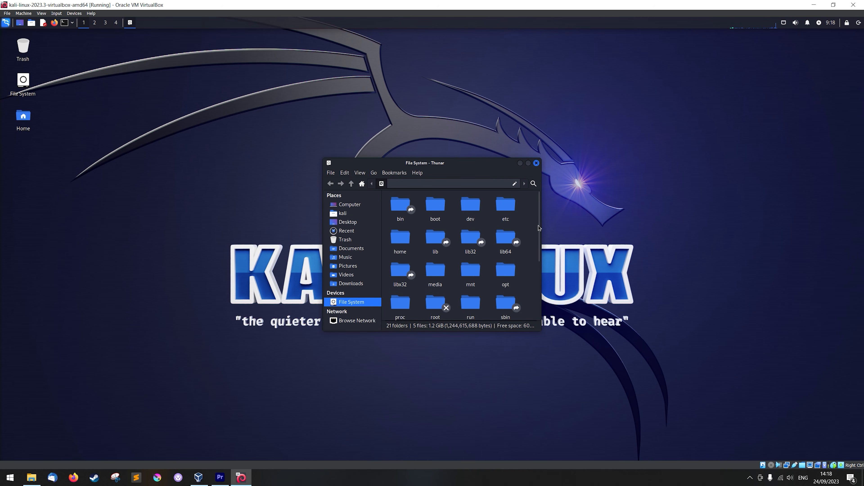
{"action": "left_click_drag", "start_coordinate": [475, 163], "coordinate": [451, 34]}
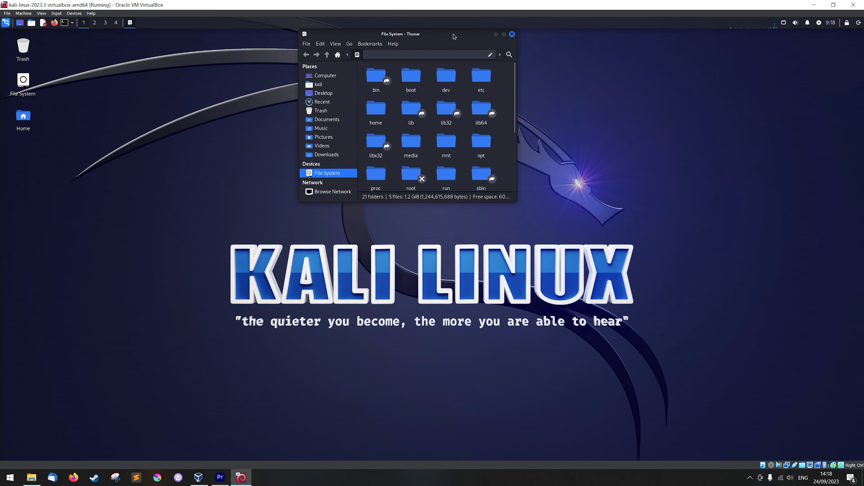
{"action": "left_click", "coordinate": [504, 34]}
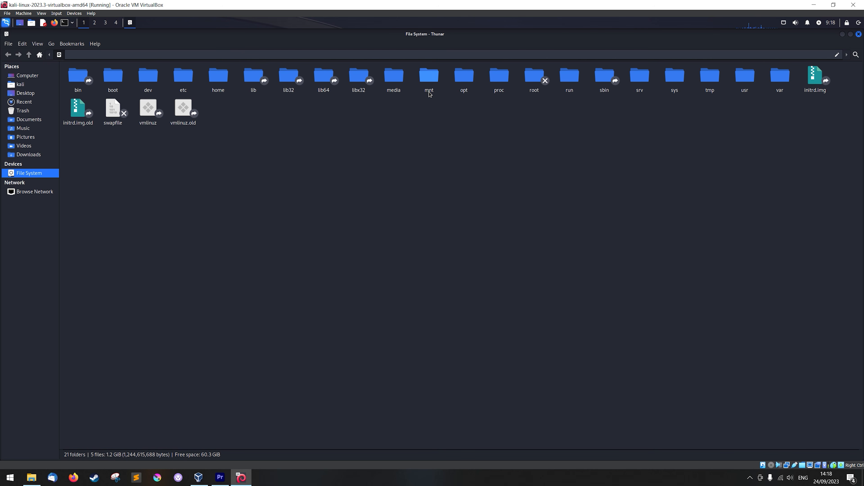
{"action": "double_click", "coordinate": [430, 79]}
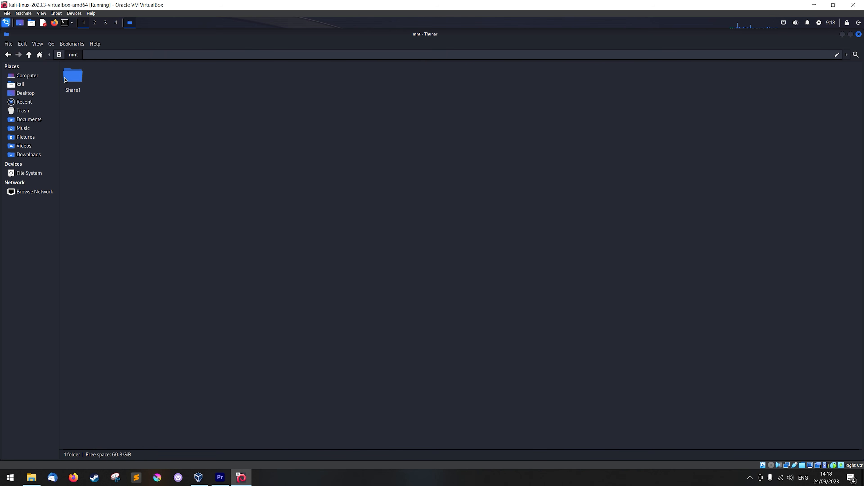
{"action": "double_click", "coordinate": [78, 78]}
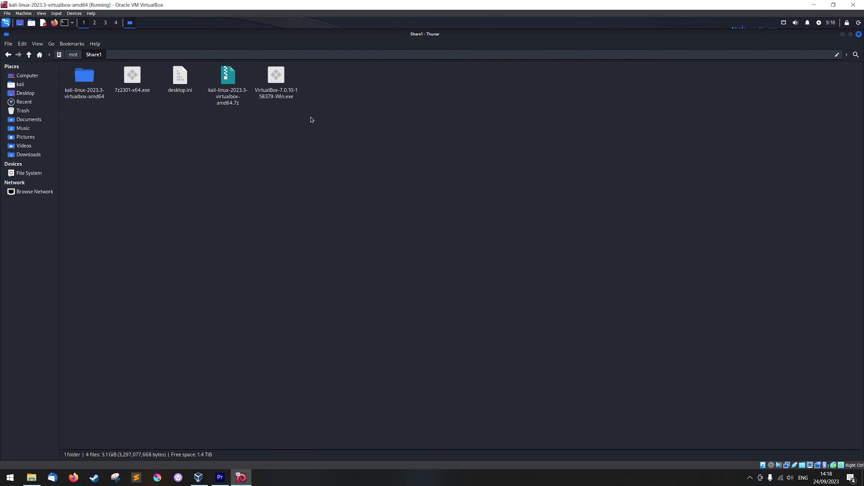
{"action": "left_click", "coordinate": [228, 100]}
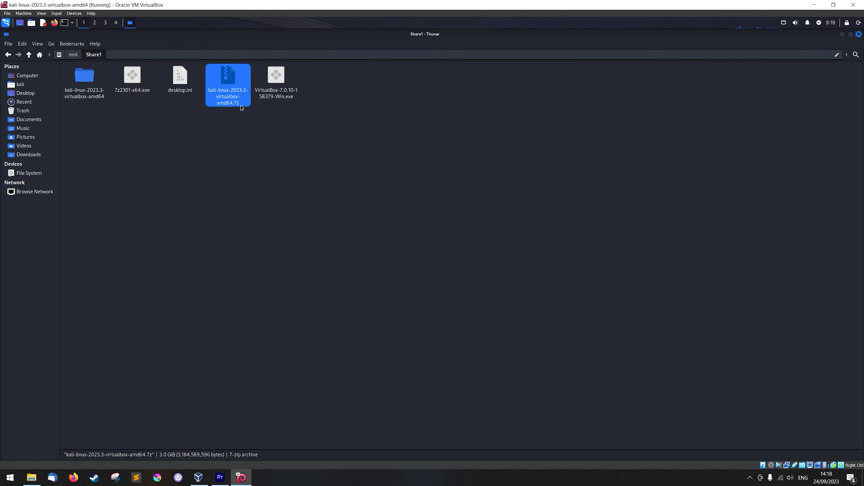
{"action": "left_click", "coordinate": [262, 143]}
{"action": "left_click", "coordinate": [291, 93]}
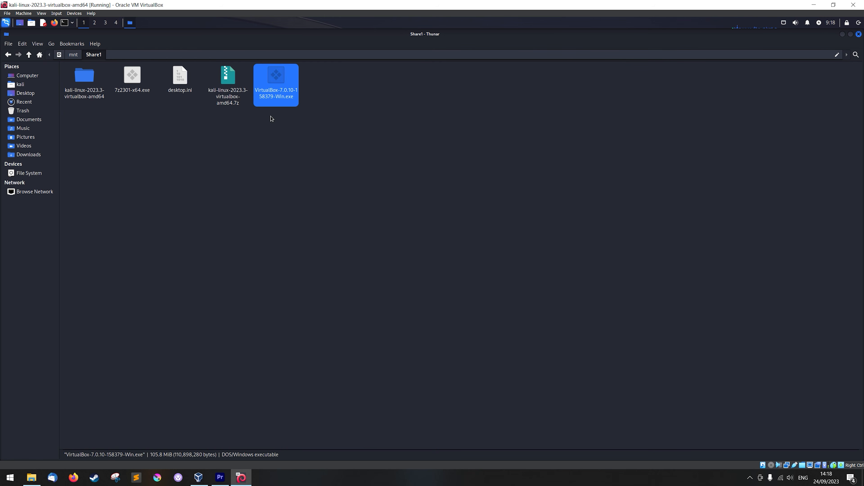
{"action": "left_click", "coordinate": [278, 150]}
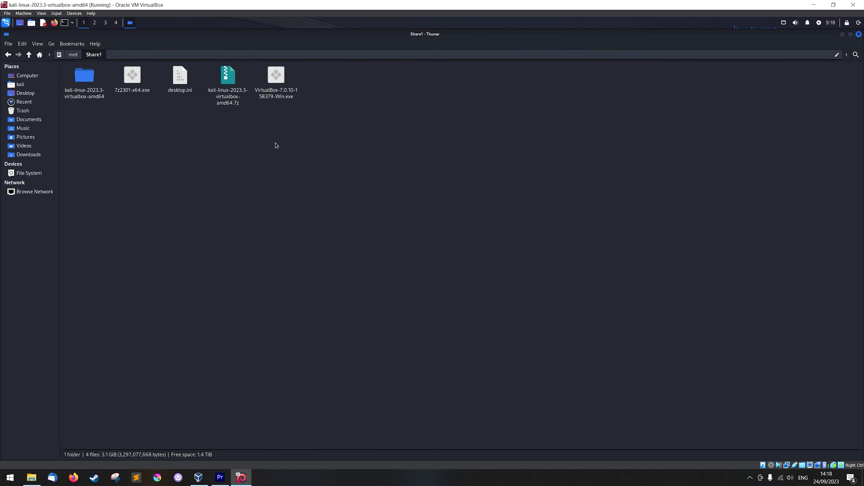
Step: Create an empty document named lookISharedSomething in the Share1 folder
{"action": "right_click", "coordinate": [366, 137]}
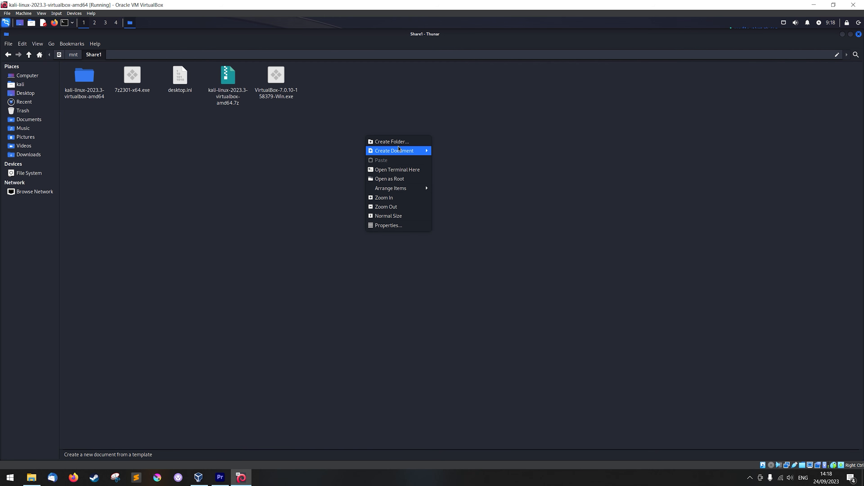
{"action": "mouse_move", "coordinate": [406, 151]}
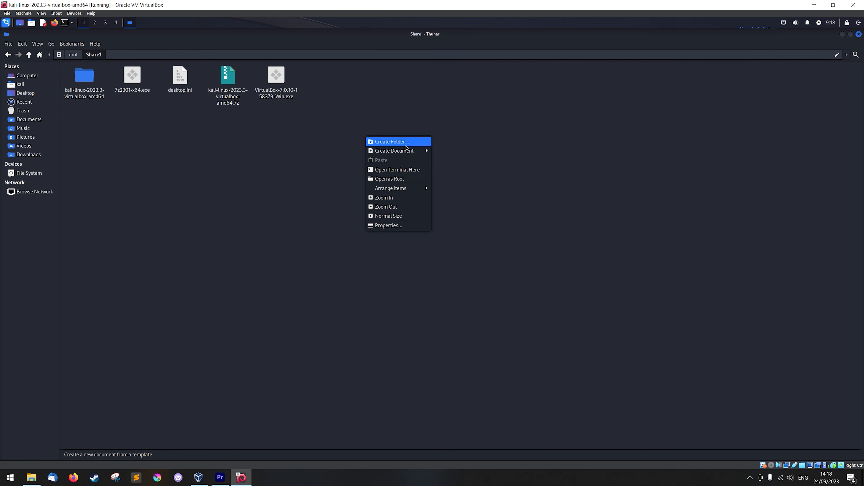
{"action": "left_click", "coordinate": [448, 167]}
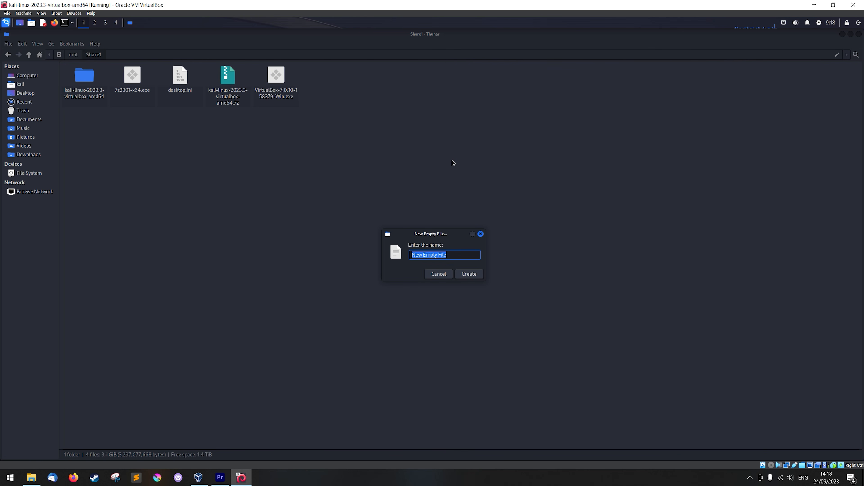
{"action": "type", "text": "lookISharedSmethingo"}
{"action": "left_click", "coordinate": [468, 277]}
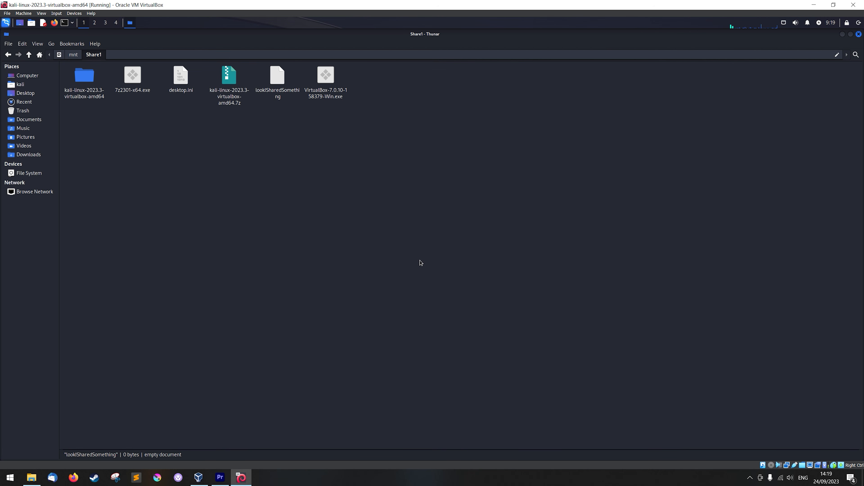
{"action": "left_click", "coordinate": [287, 140]}
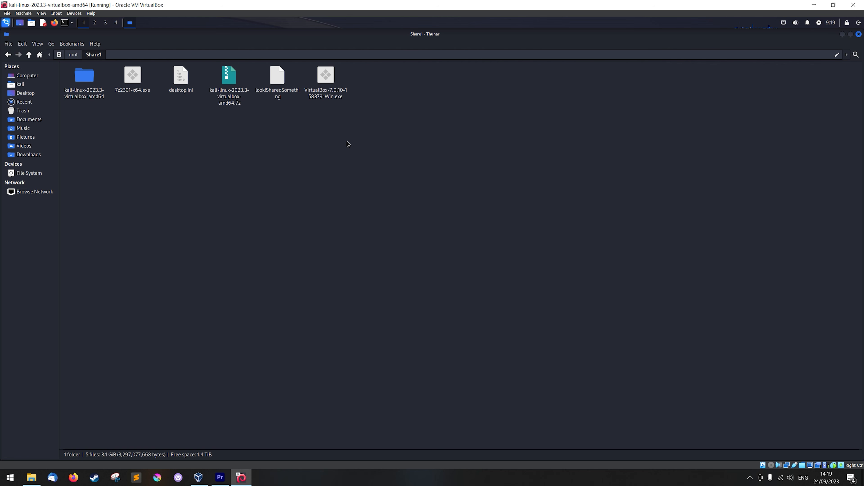
Step: Switch to the Windows Downloads folder in File Explorer and check for the lookISharedSomething file created in Kali
{"action": "left_click", "coordinate": [813, 4]}
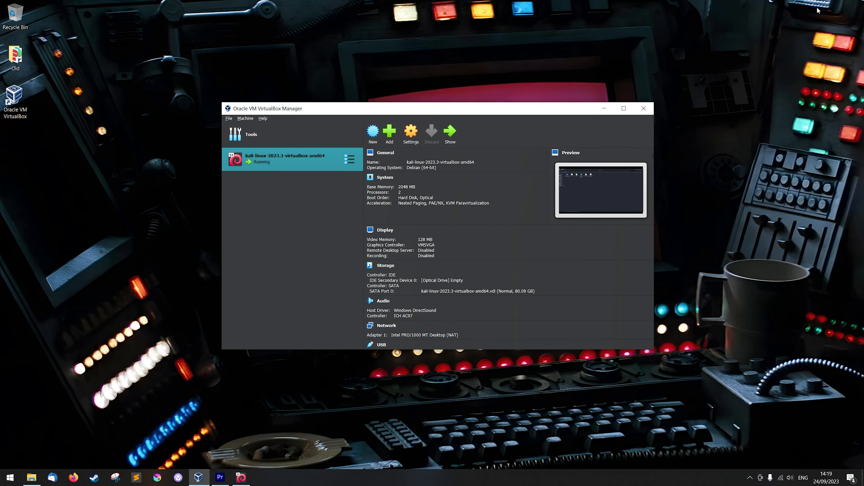
{"action": "left_click", "coordinate": [40, 476]}
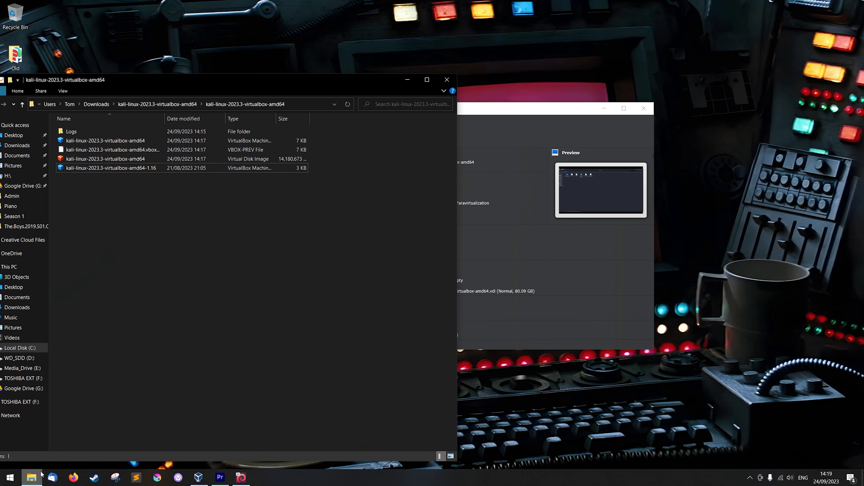
{"action": "left_click_drag", "start_coordinate": [245, 84], "coordinate": [430, 60]}
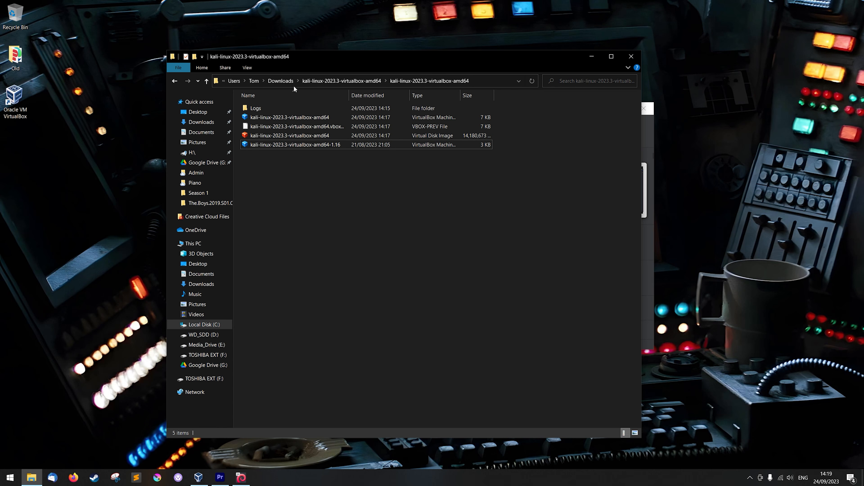
{"action": "left_click", "coordinate": [281, 81]}
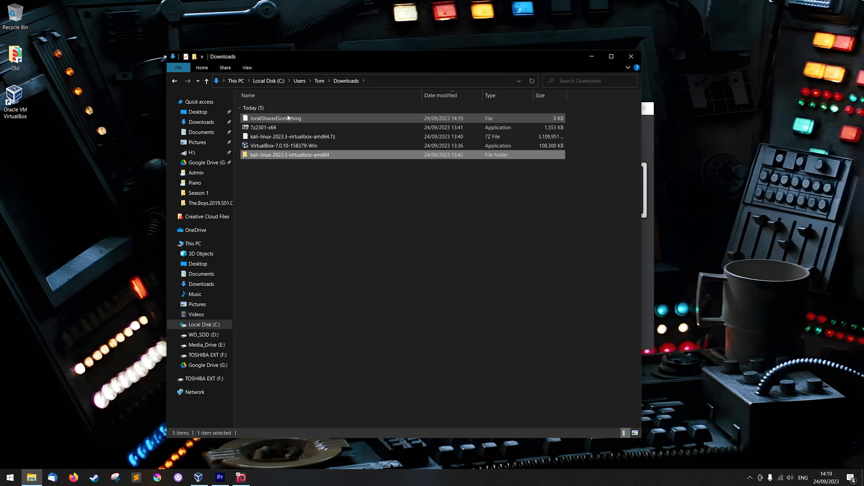
{"action": "left_click", "coordinate": [253, 119]}
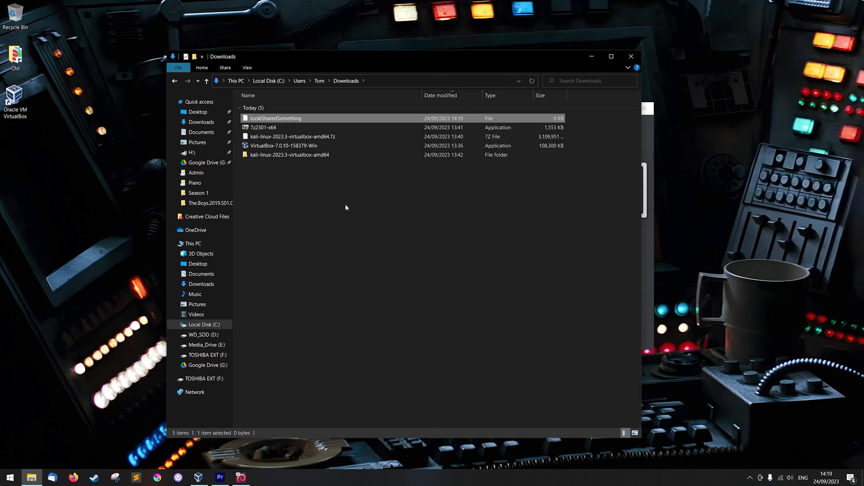
{"action": "left_click", "coordinate": [592, 56]}
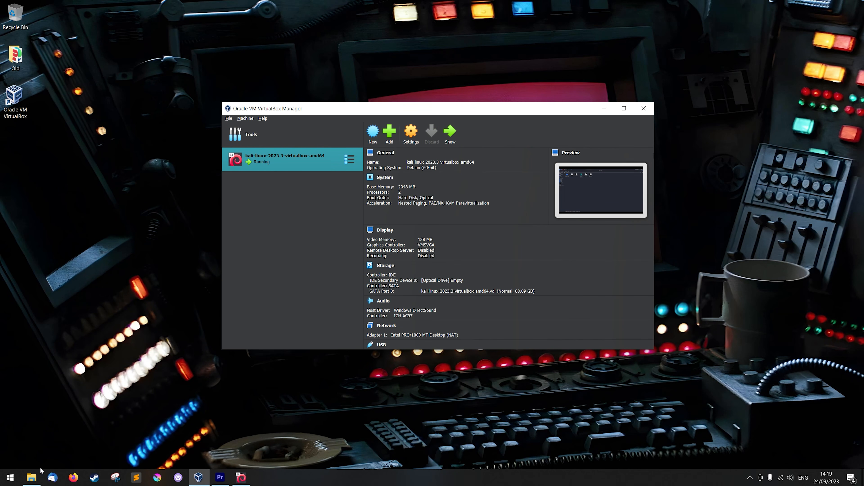
Step: Create a text document named lookWindowsSharedSomething in the Windows Downloads folder, then minimize File Explorer
{"action": "left_click", "coordinate": [38, 476]}
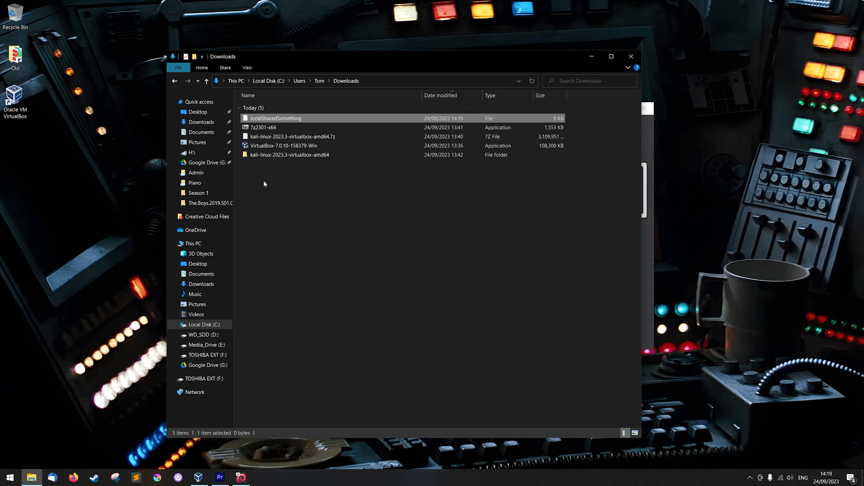
{"action": "right_click", "coordinate": [293, 195]}
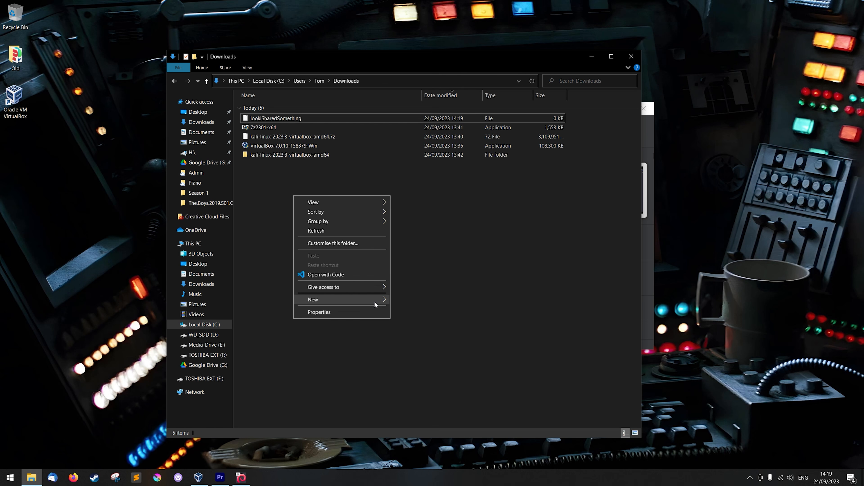
{"action": "mouse_move", "coordinate": [373, 299]}
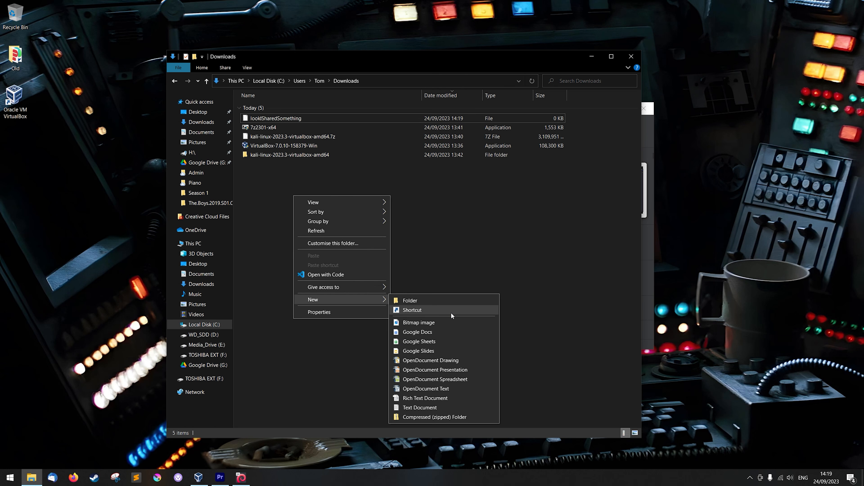
{"action": "left_click", "coordinate": [462, 409]}
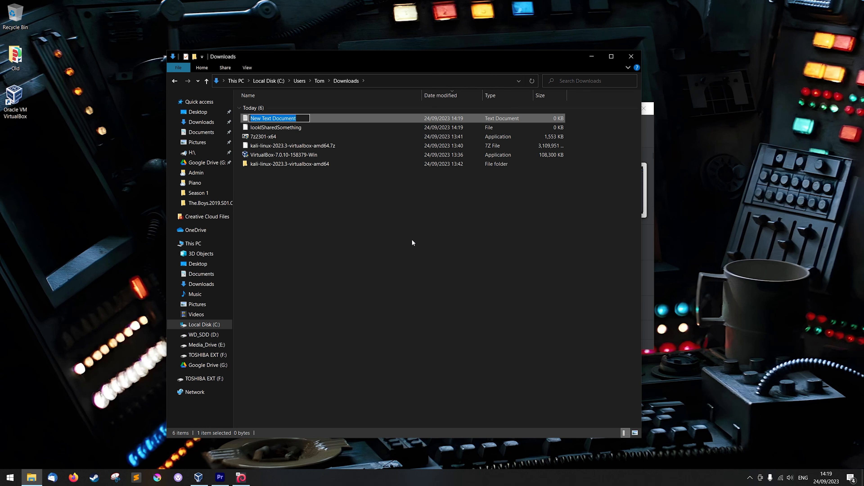
{"action": "type", "text": "lookW"}
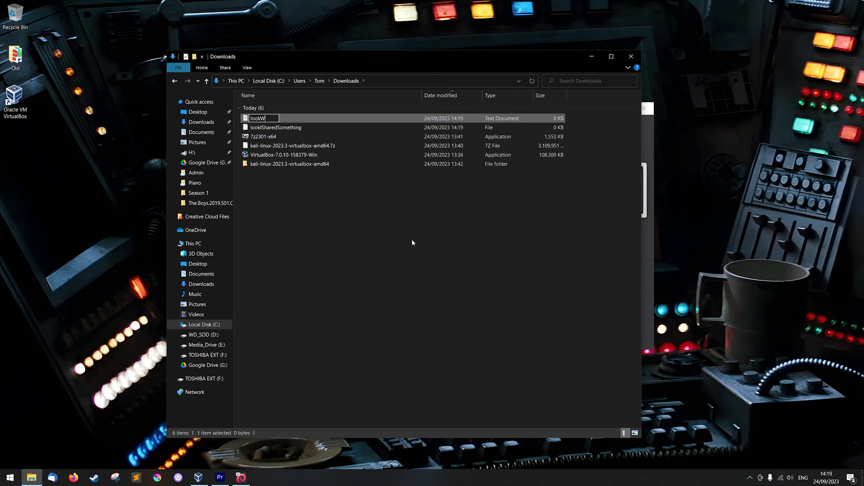
{"action": "type", "text": "indowsSharedSomething"}
{"action": "key", "text": "Return"}
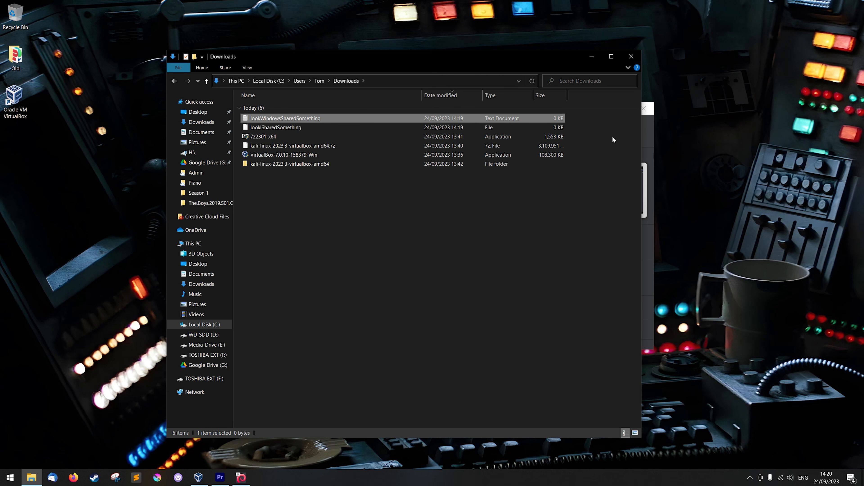
{"action": "left_click", "coordinate": [593, 56]}
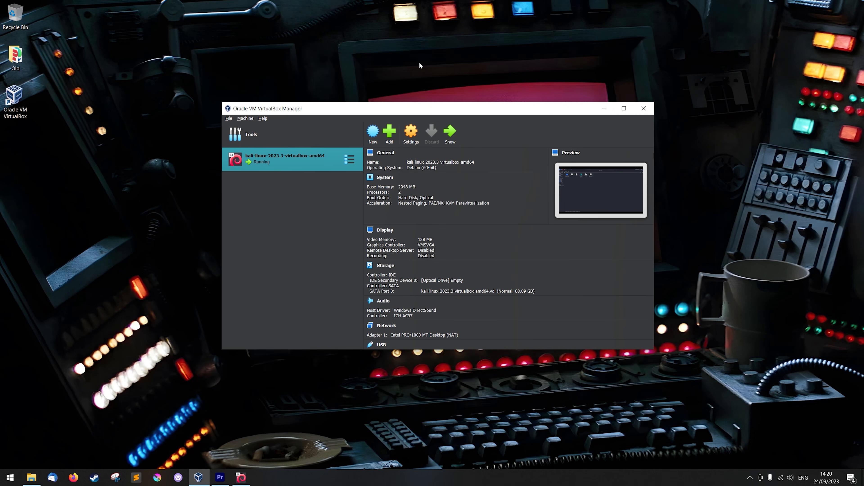
Step: Switch back to the Kali virtual machine, reopen the Share1 folder from mnt, and select lookWindowsSharedSomething.txt to check the sharing
{"action": "left_click", "coordinate": [241, 477]}
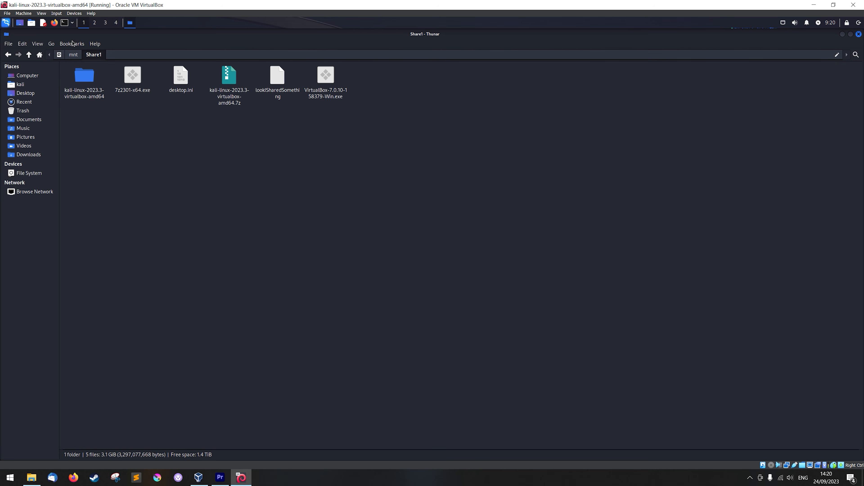
{"action": "left_click", "coordinate": [73, 55]}
{"action": "left_click", "coordinate": [145, 145]}
{"action": "double_click", "coordinate": [73, 80]}
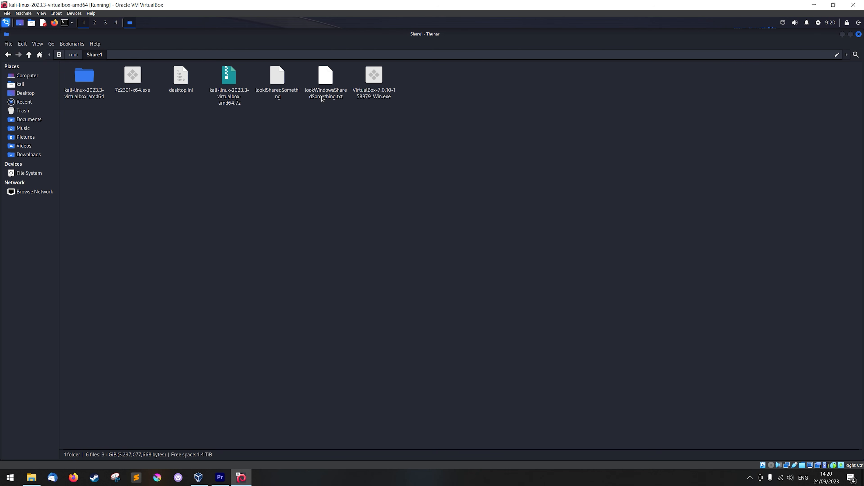
{"action": "left_click", "coordinate": [342, 93]}
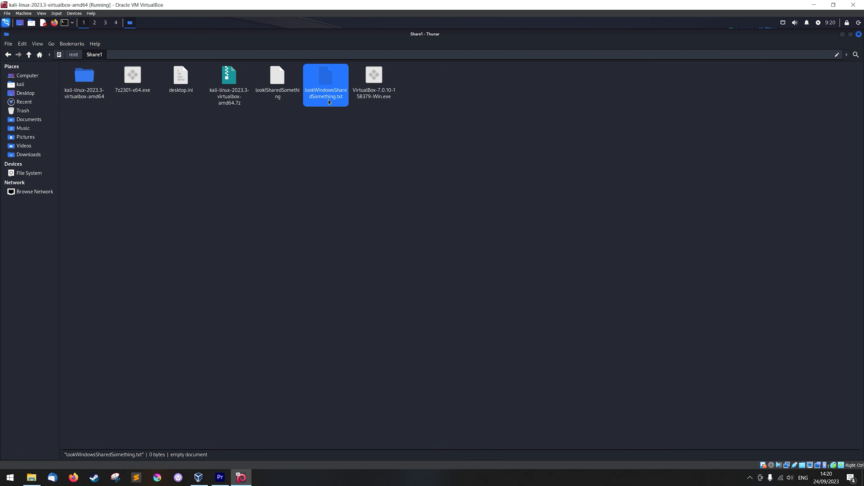